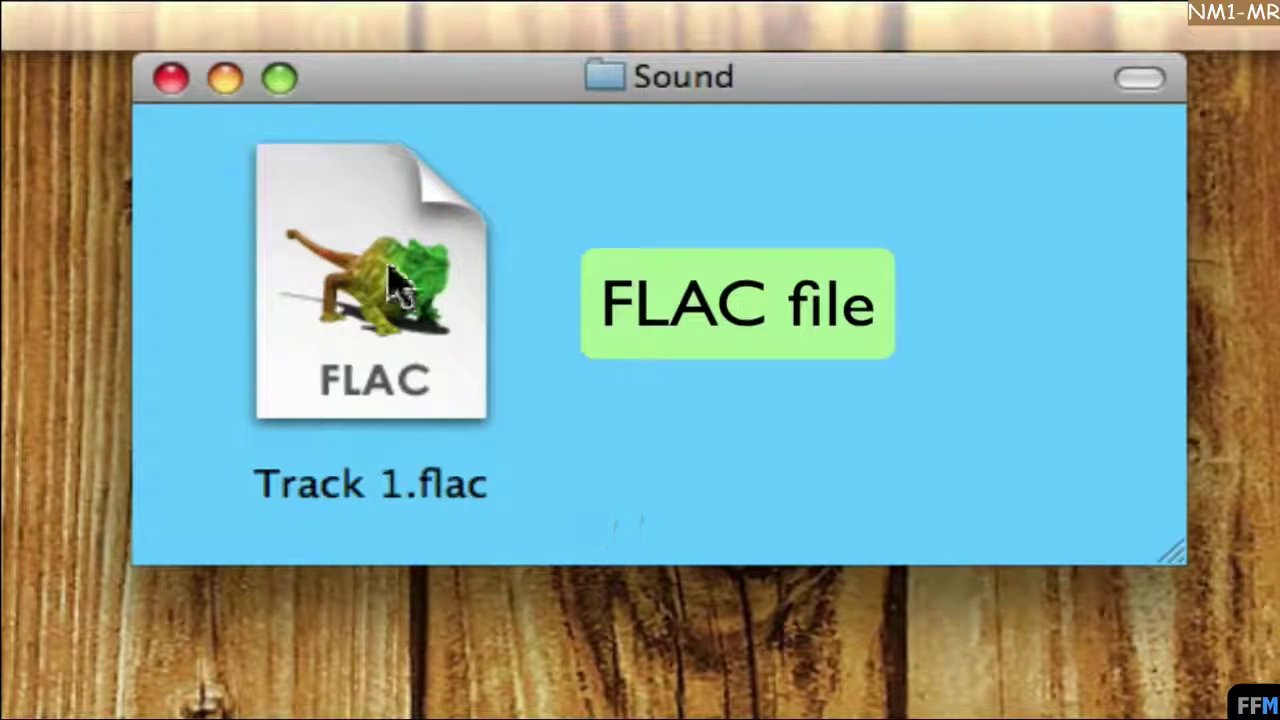
- Try to add Track 1.flac from the Sound folder to the iTunes music library
{"action": "left_click", "coordinate": [388, 270]}
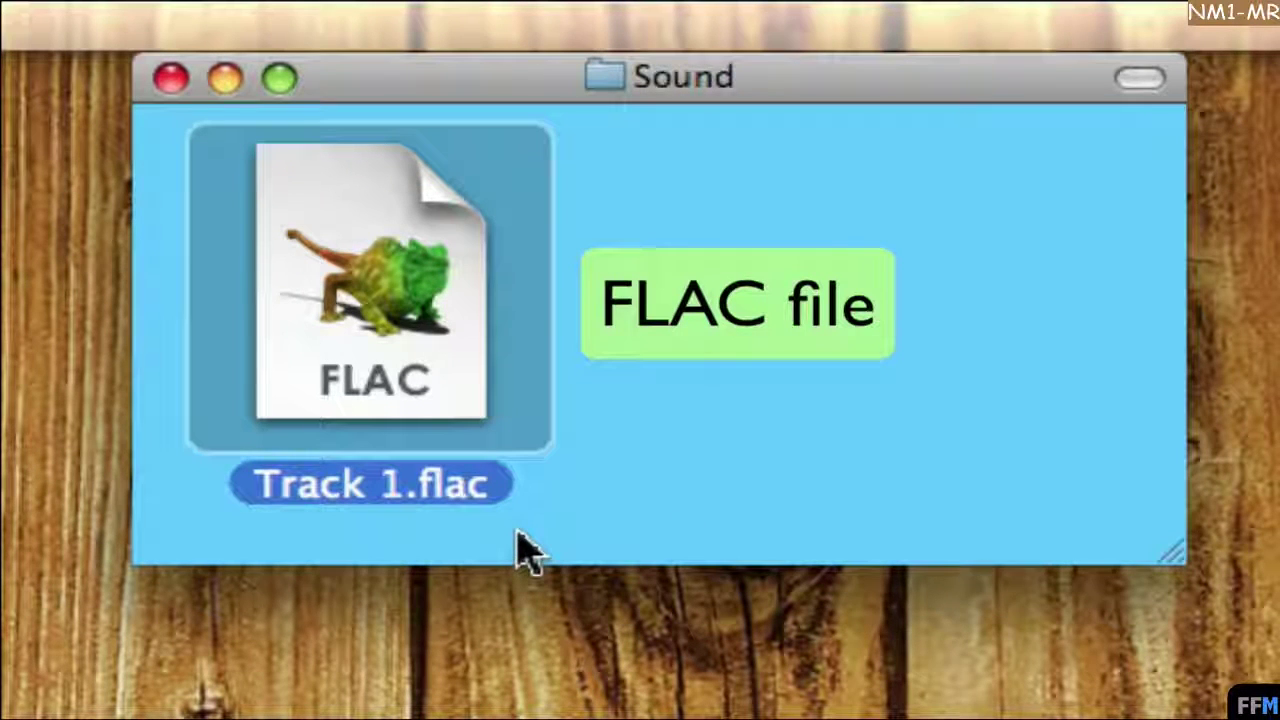
{"action": "key", "text": "super+o"}
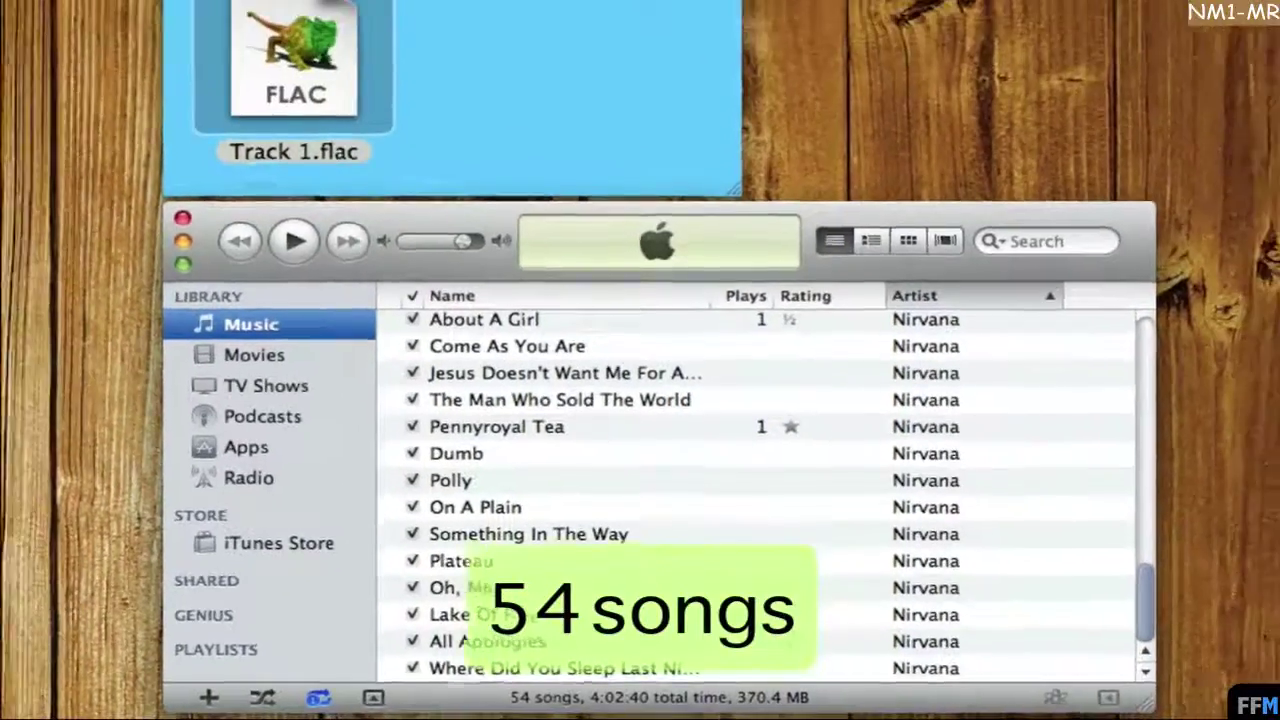
{"action": "left_click", "coordinate": [500, 177]}
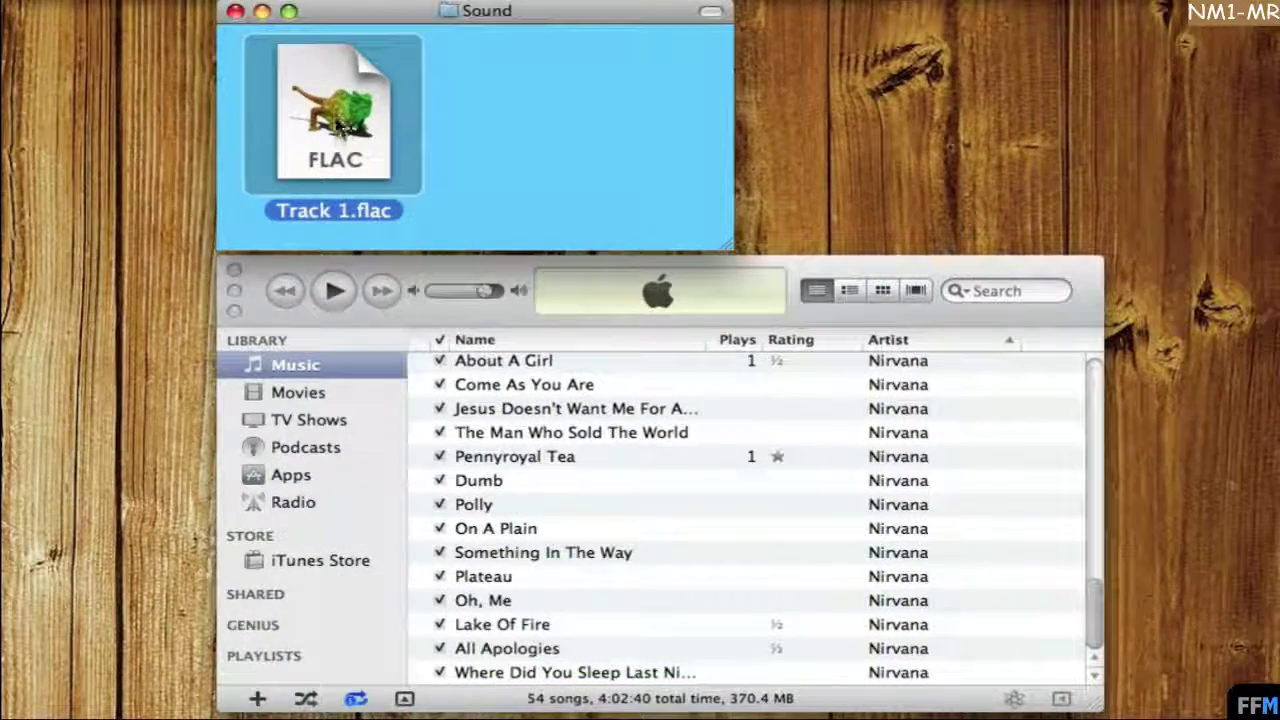
{"action": "left_click_drag", "start_coordinate": [337, 120], "coordinate": [688, 568]}
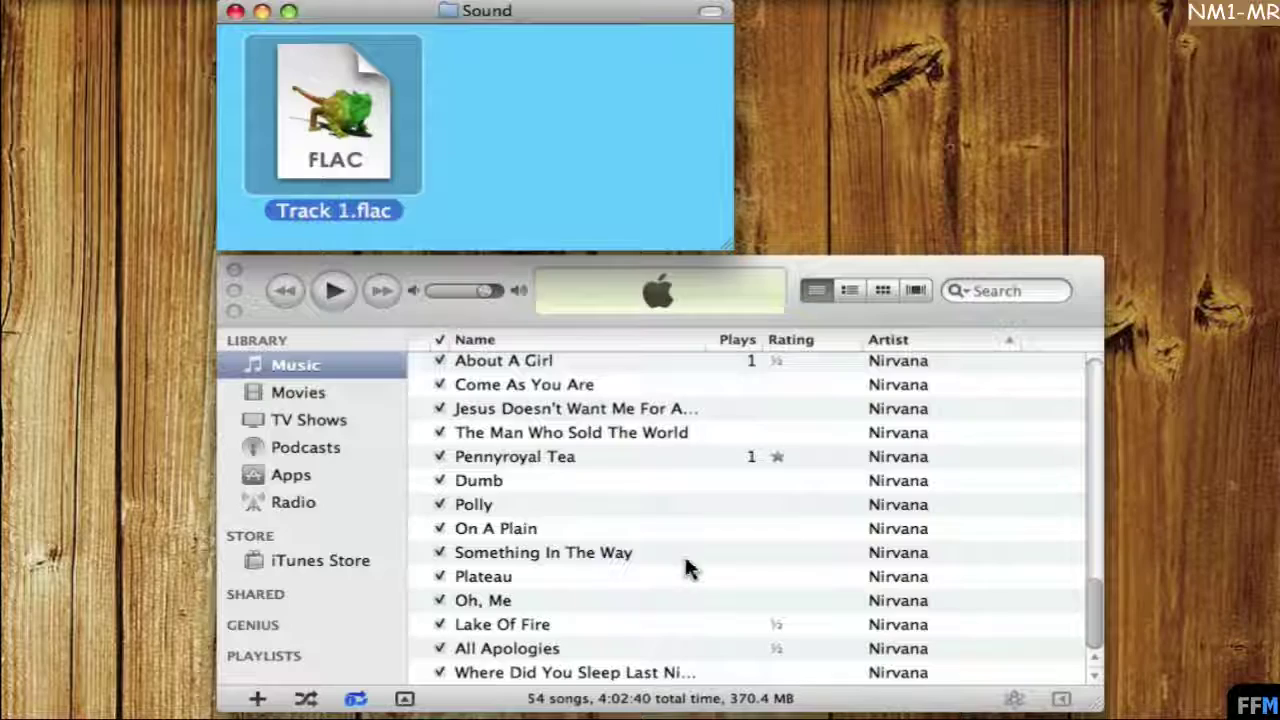
{"action": "left_click_drag", "start_coordinate": [338, 143], "coordinate": [696, 608]}
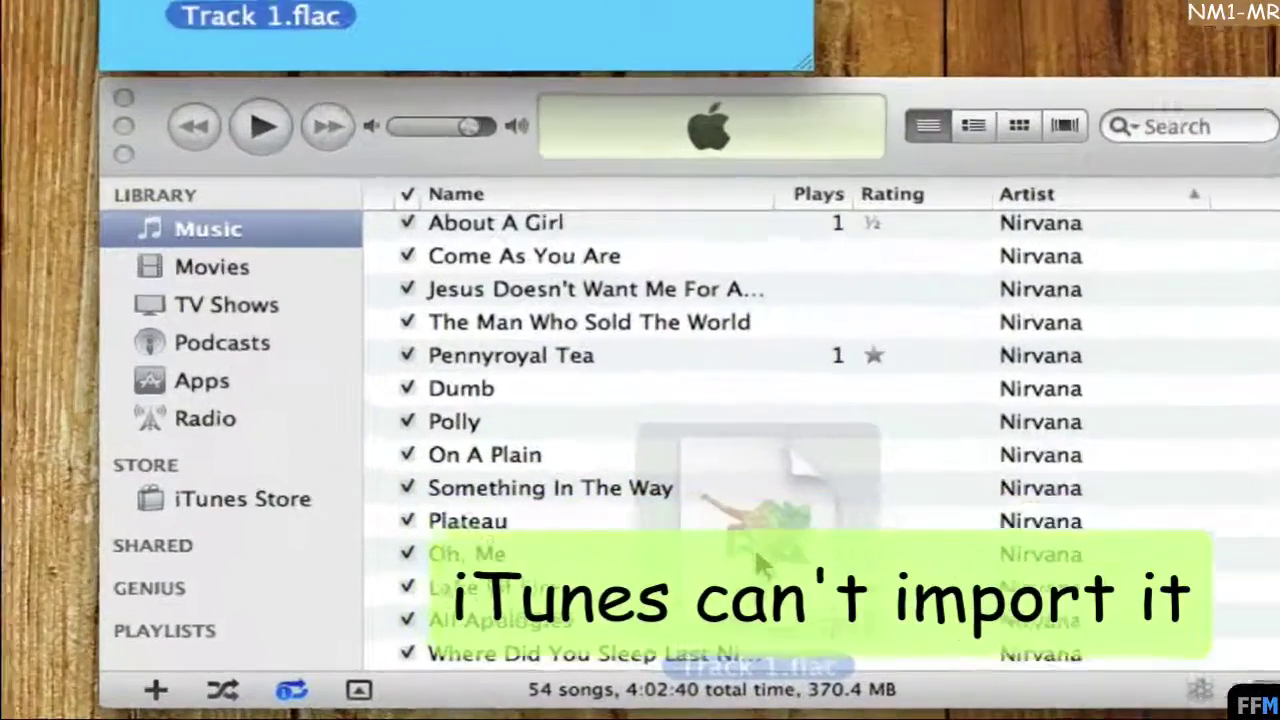
{"action": "left_click_drag", "start_coordinate": [757, 565], "coordinate": [756, 562]}
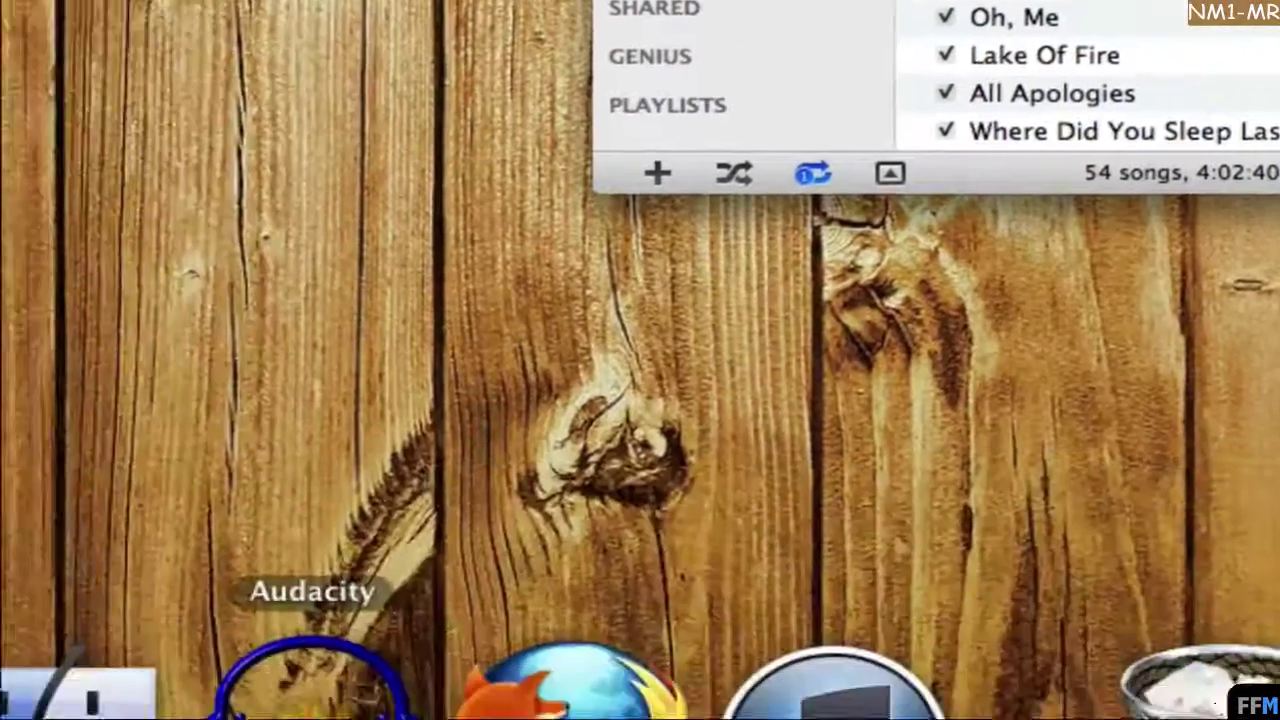
- Launch Audacity, dismiss its welcome message, and import Track 1.flac from the Sound folder into the empty project
{"action": "left_click", "coordinate": [312, 695]}
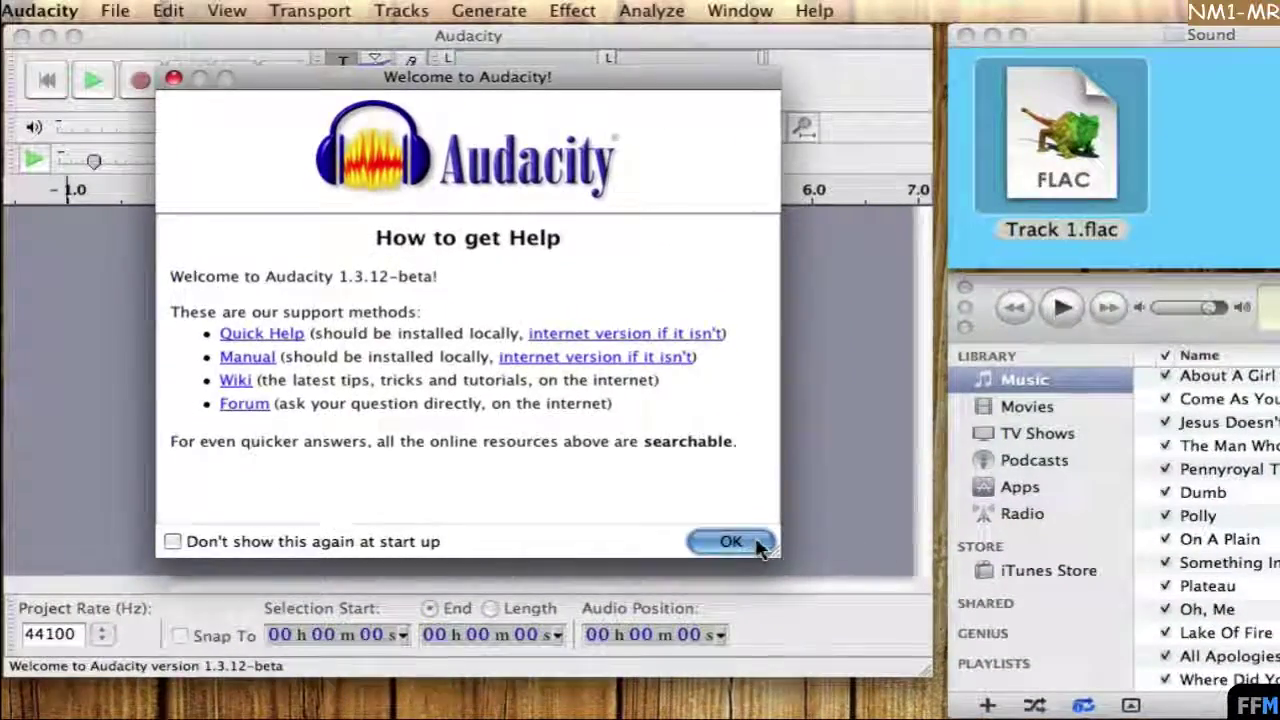
{"action": "left_click", "coordinate": [731, 542]}
{"action": "left_click", "coordinate": [1070, 33]}
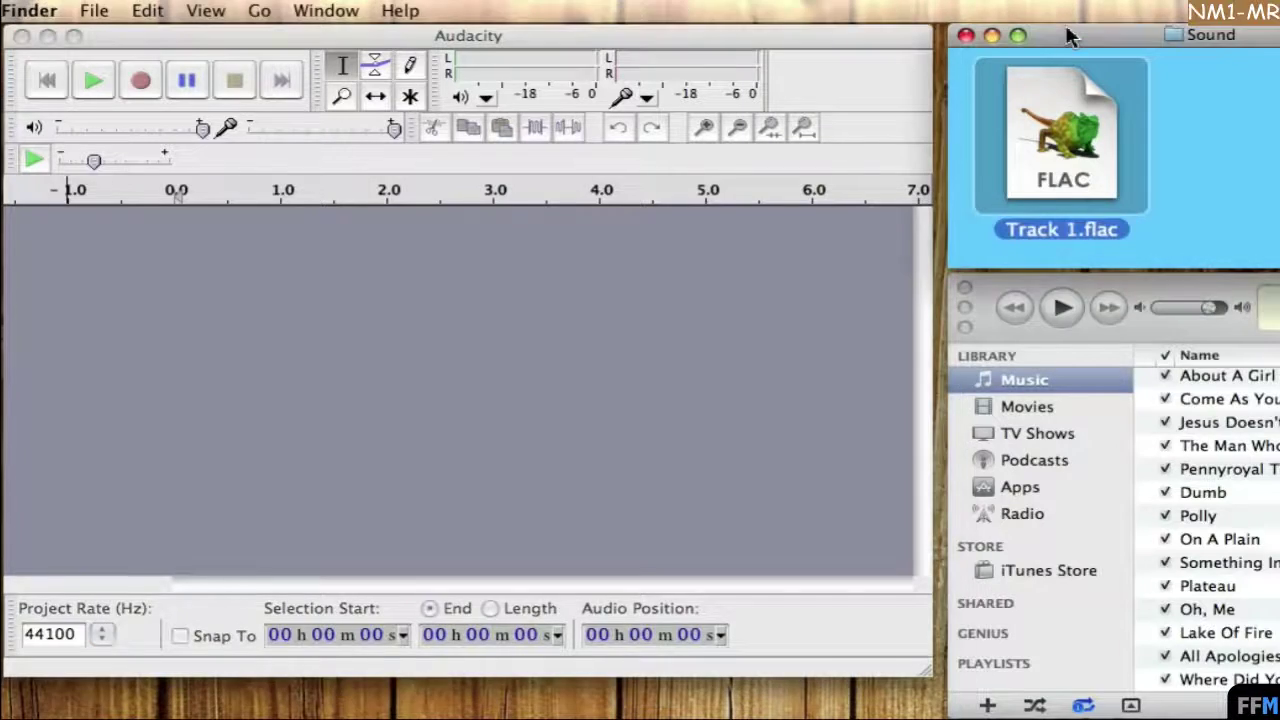
{"action": "left_click_drag", "start_coordinate": [1093, 95], "coordinate": [240, 378]}
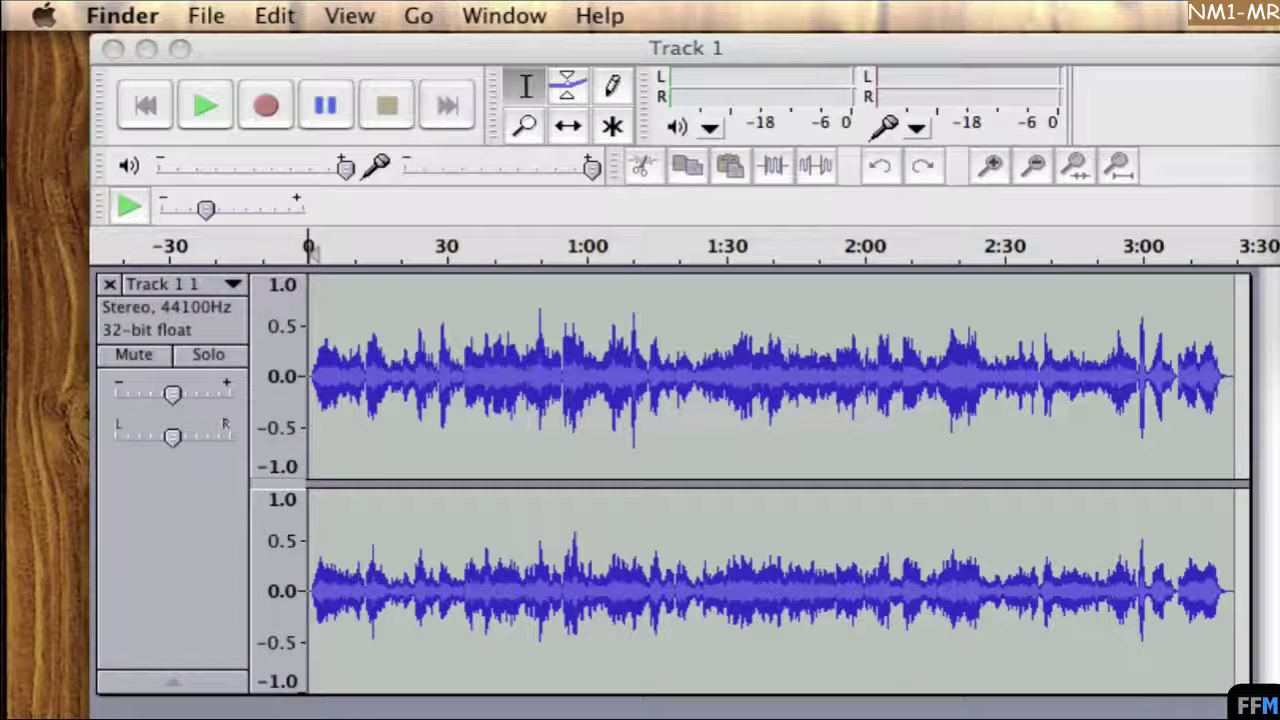
{"action": "left_click", "coordinate": [366, 48]}
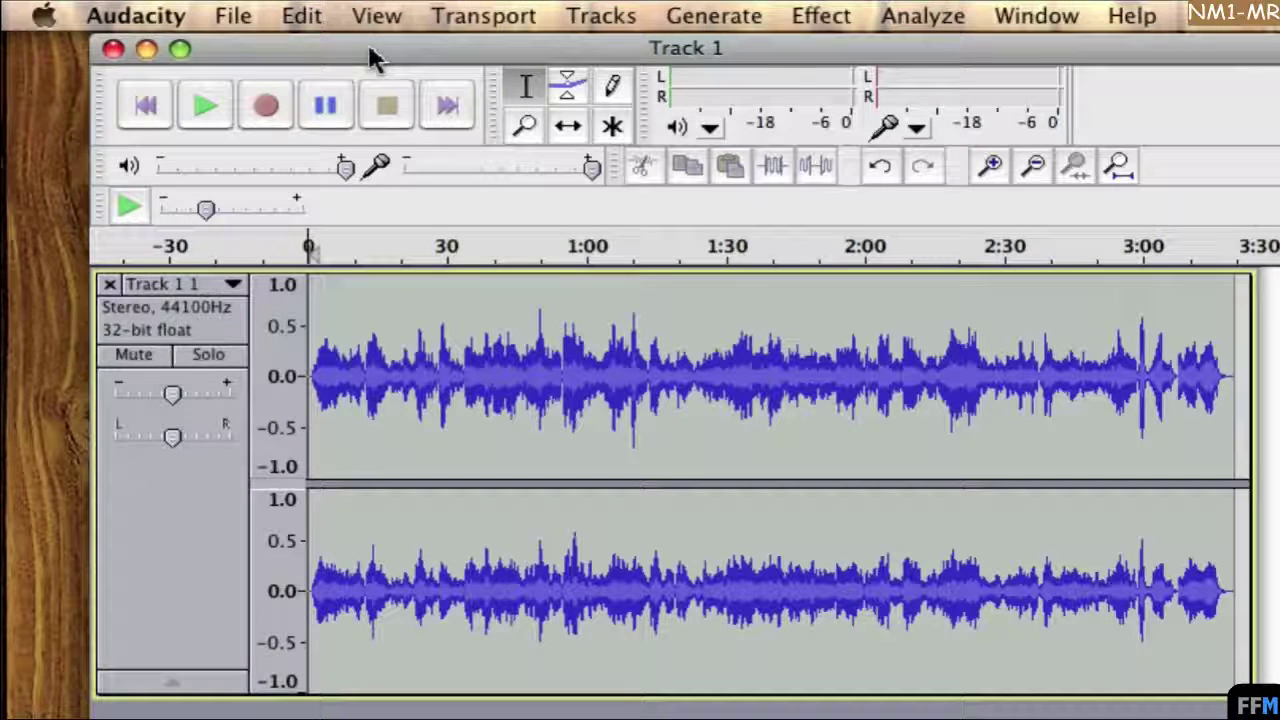
- Play the imported track from its beginning, and stop playback after listening to the opening seconds
{"action": "left_click", "coordinate": [148, 118]}
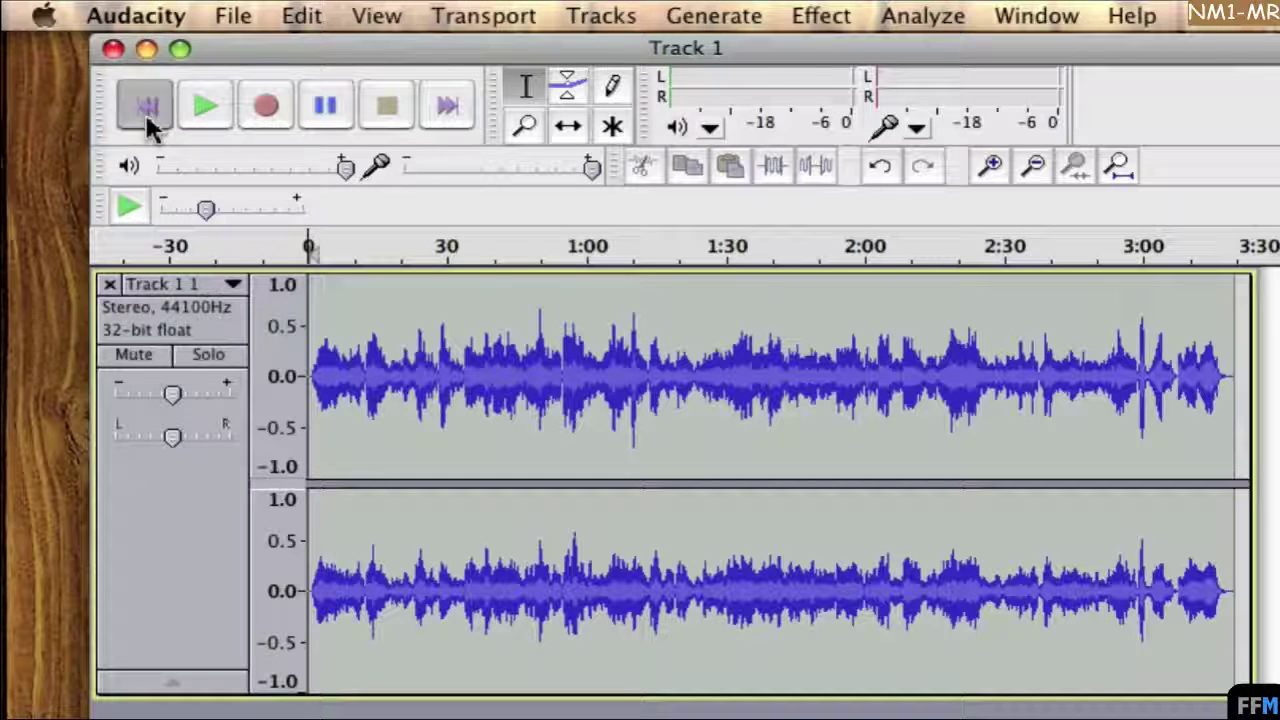
{"action": "left_click", "coordinate": [207, 110]}
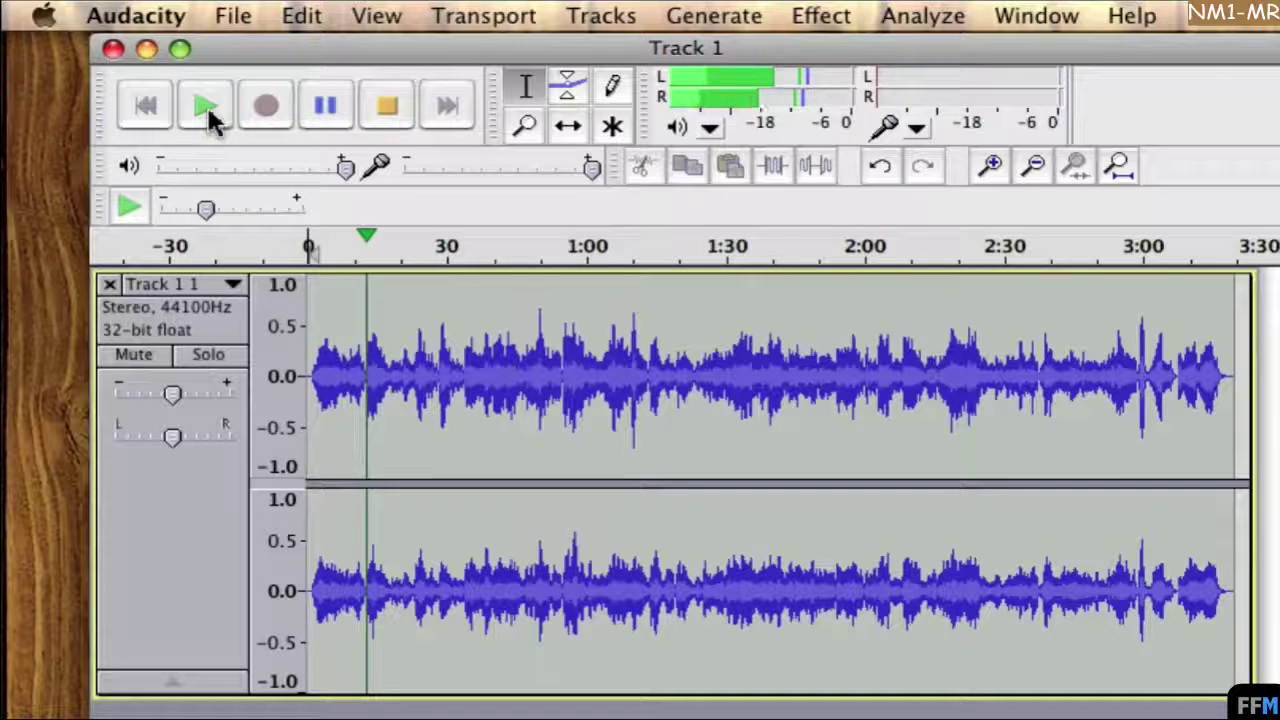
{"action": "left_click", "coordinate": [388, 118]}
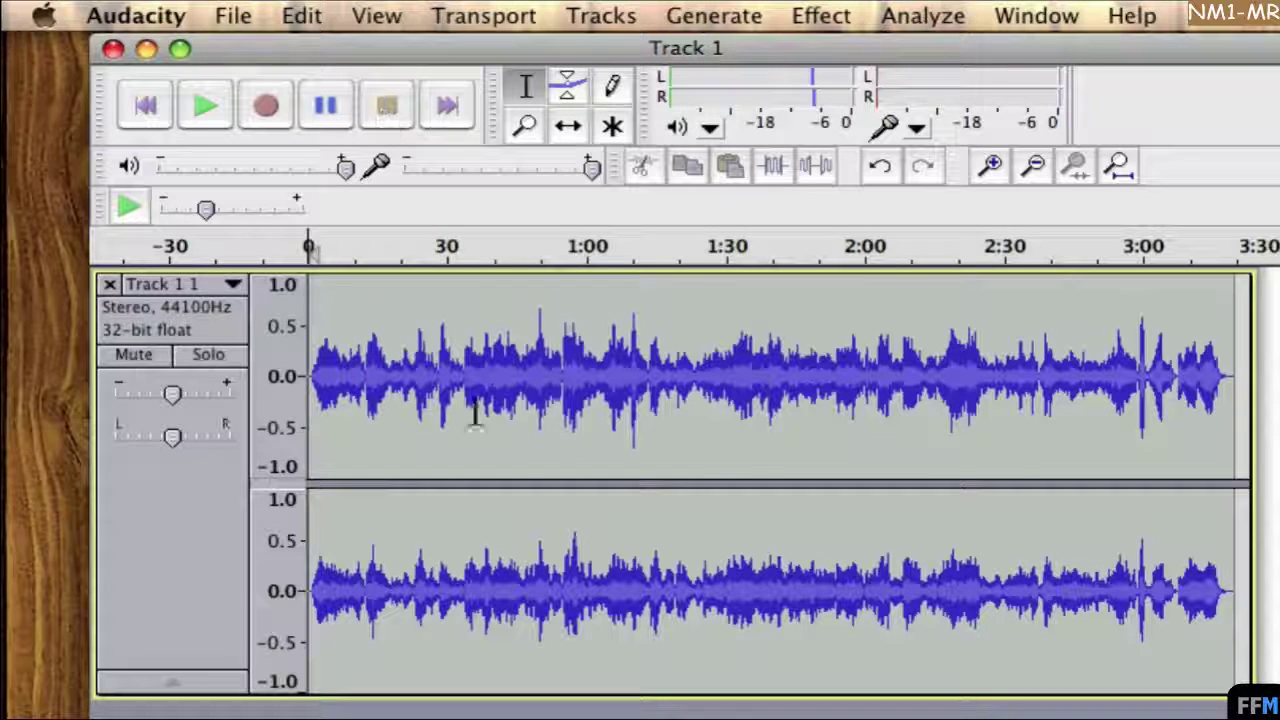
- Play the final passage of the track from about 3:07, and stop playback near its end
{"action": "left_click", "coordinate": [1178, 288]}
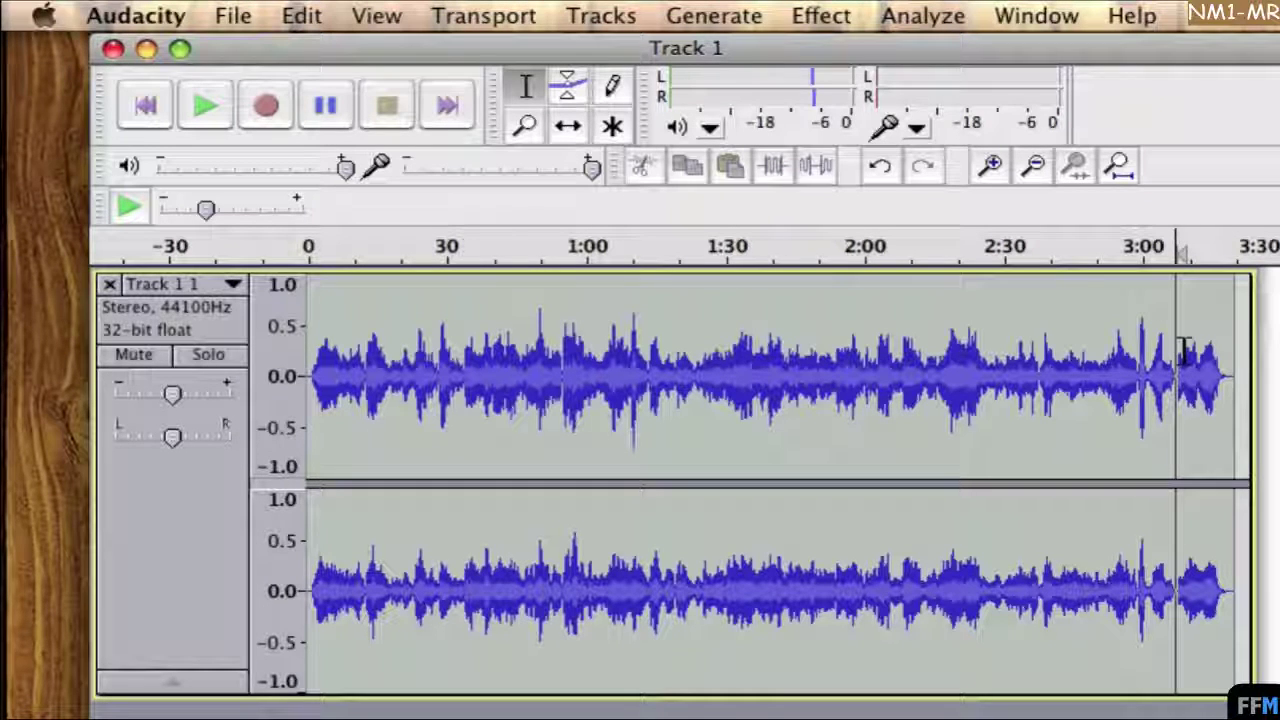
{"action": "left_click", "coordinate": [197, 118]}
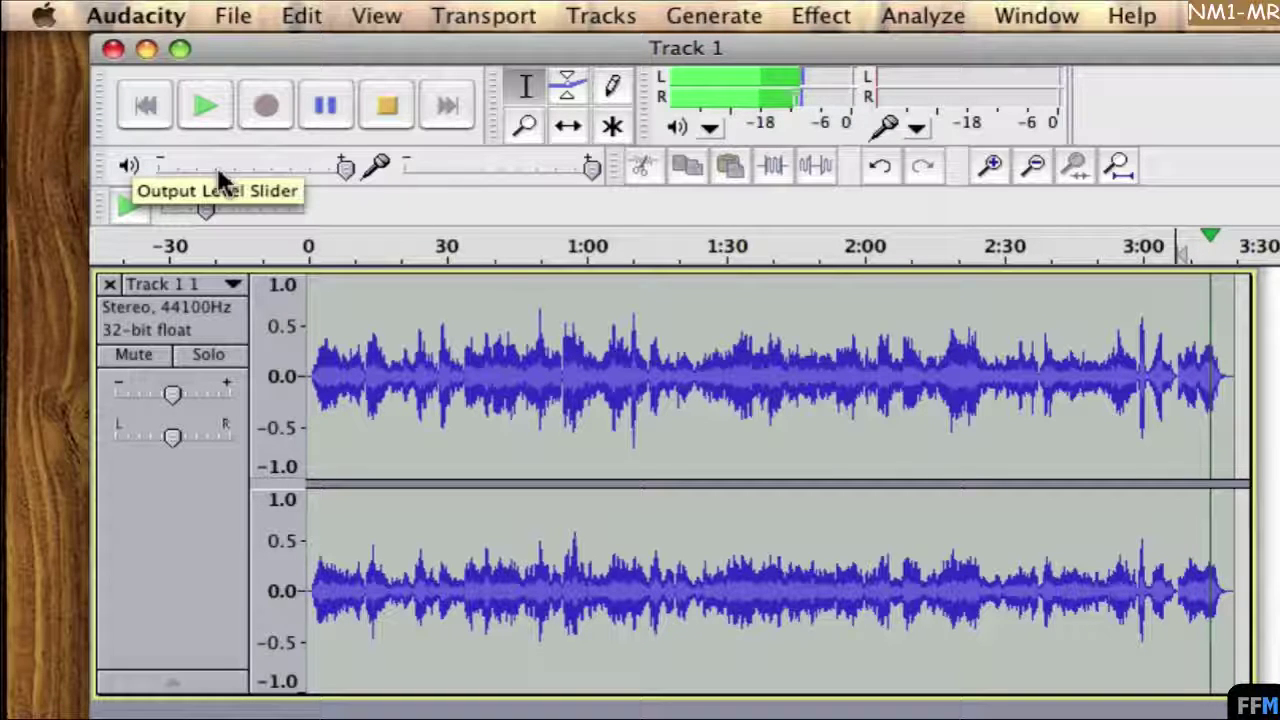
{"action": "left_click", "coordinate": [400, 106]}
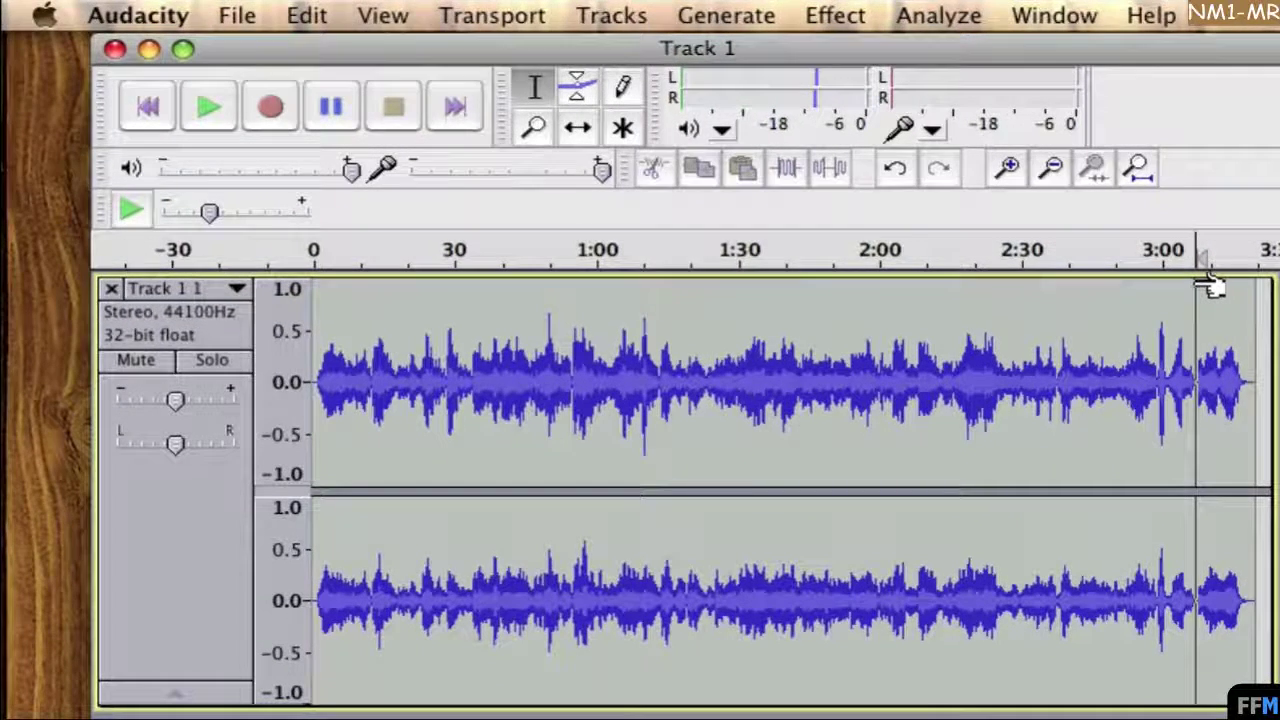
- Cut the closing section of the track, from about 3:07 to the end of the audio
{"action": "left_click_drag", "start_coordinate": [1210, 285], "coordinate": [1257, 286]}
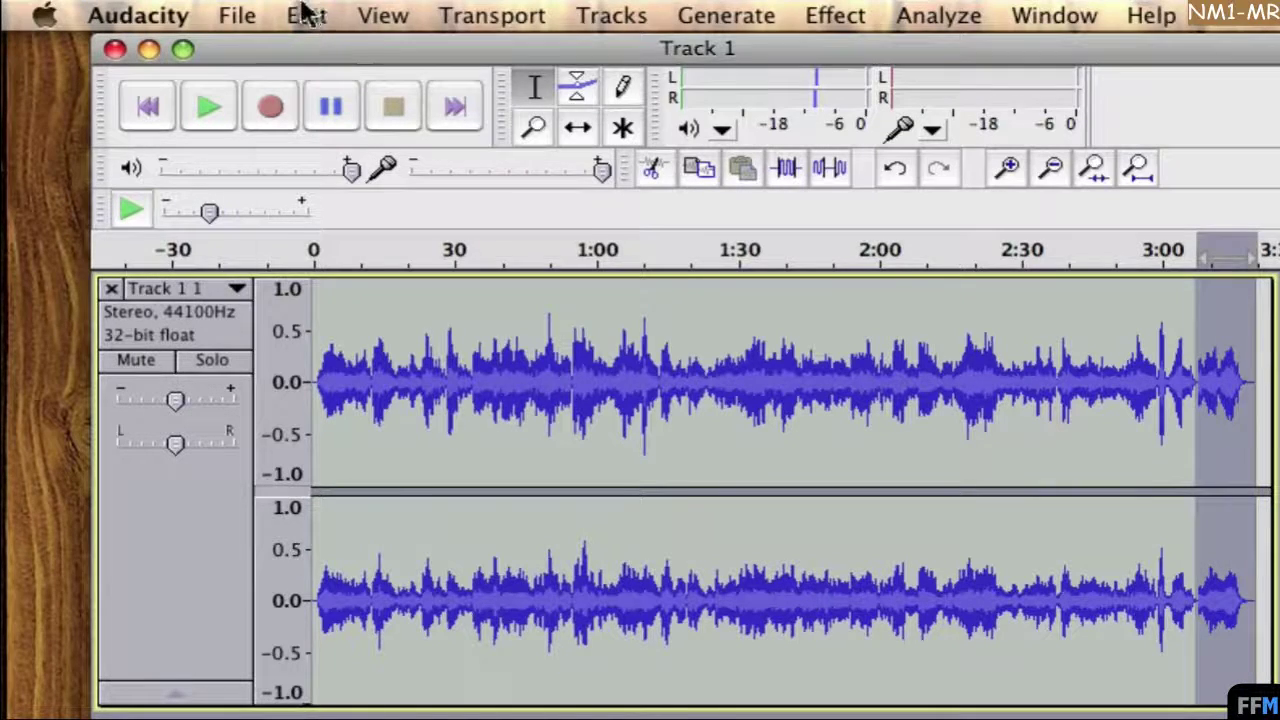
{"action": "left_click", "coordinate": [305, 14]}
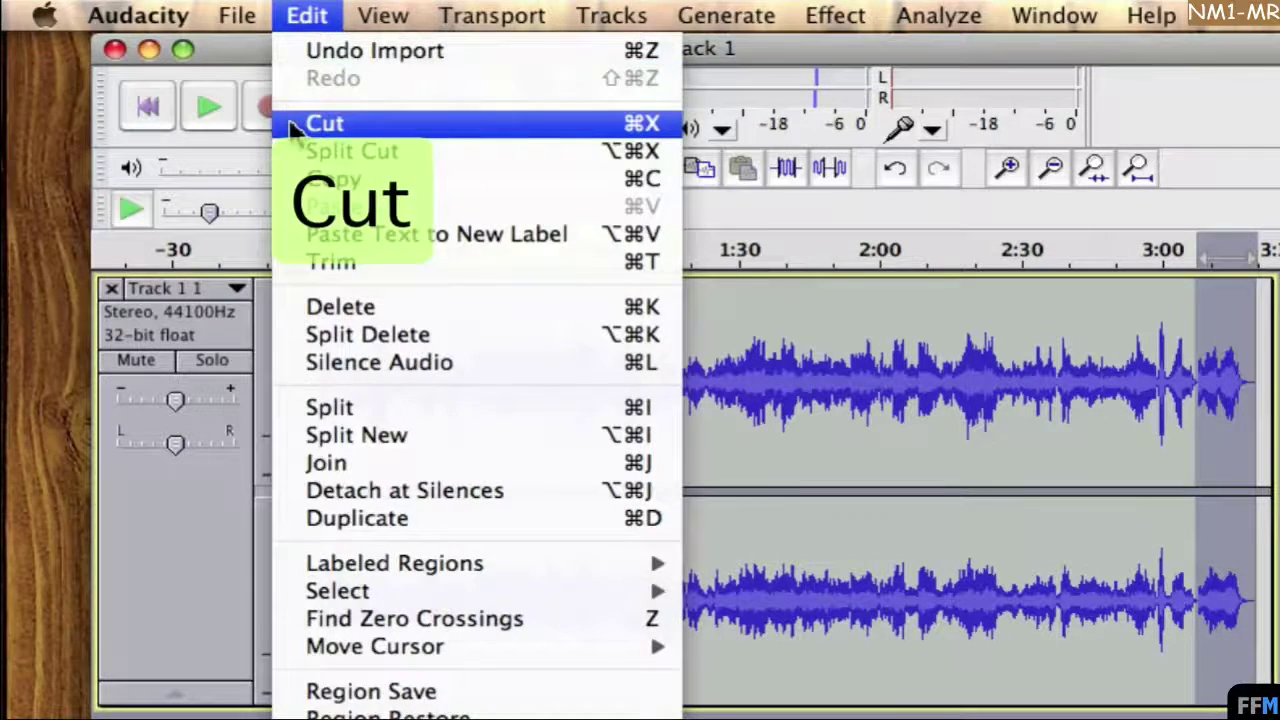
{"action": "left_click", "coordinate": [324, 123]}
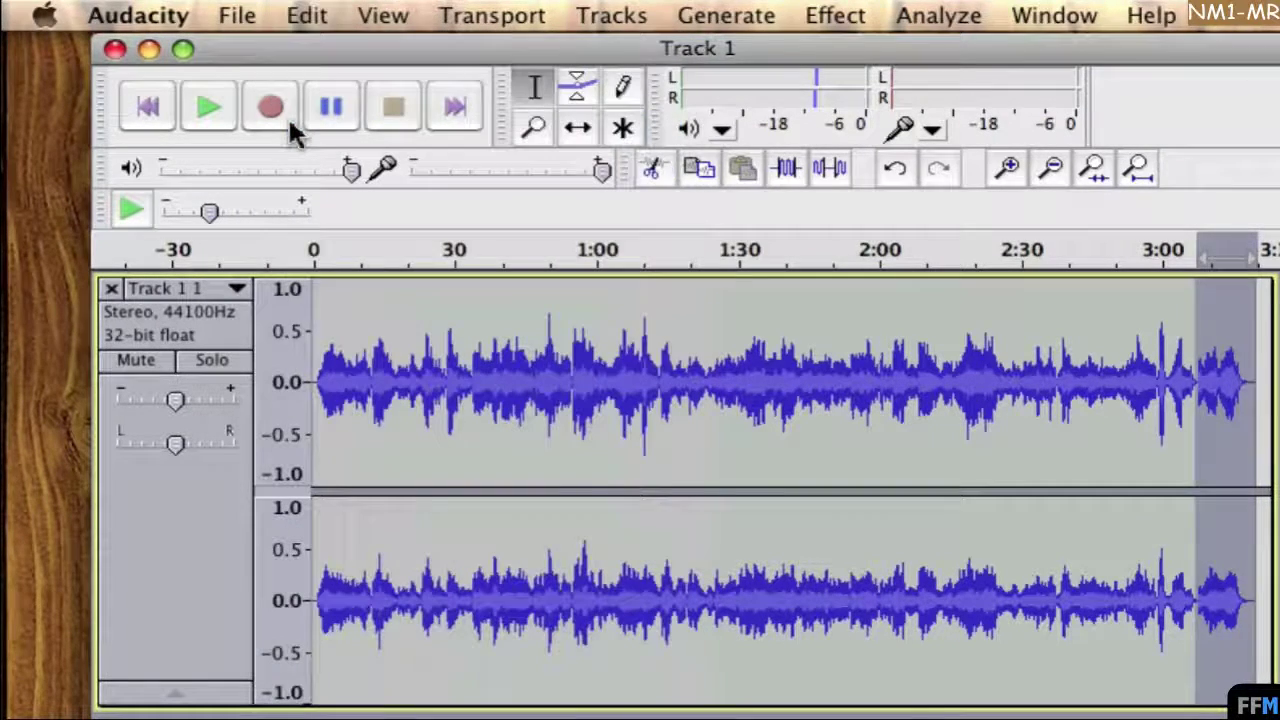
- Paste the cut section at the very start of the track
{"action": "left_click", "coordinate": [150, 108]}
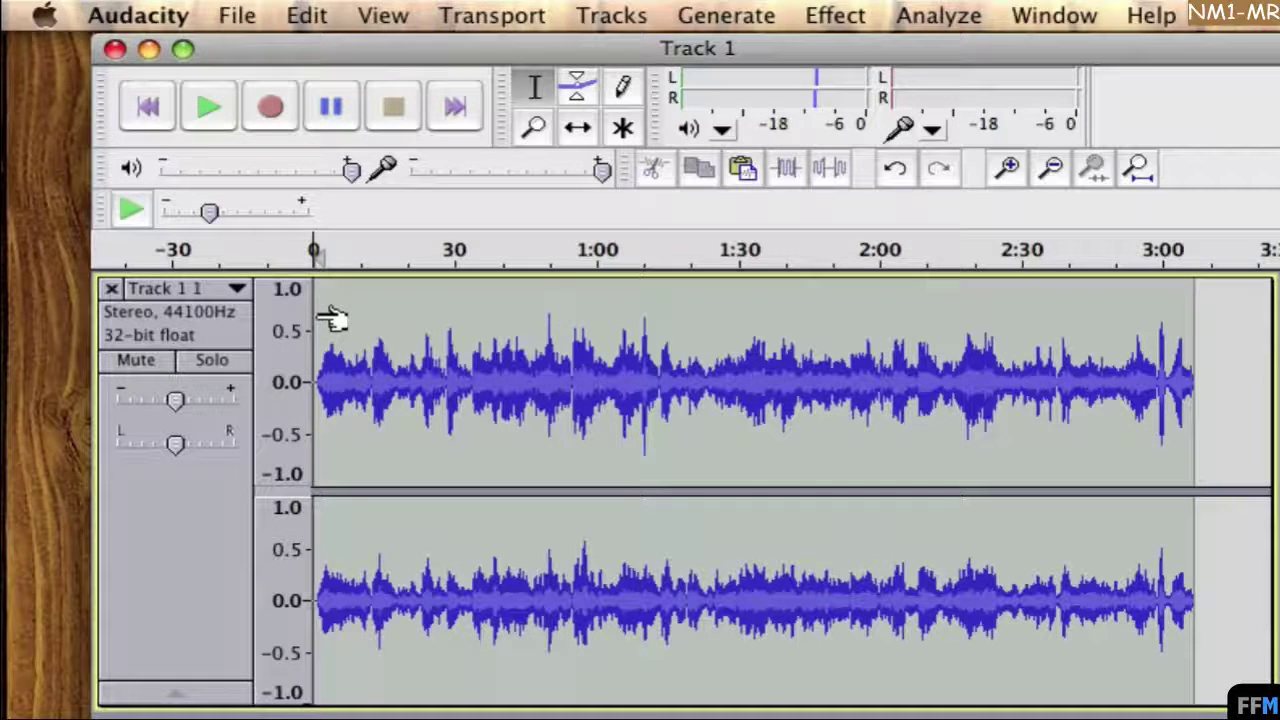
{"action": "left_click", "coordinate": [300, 14]}
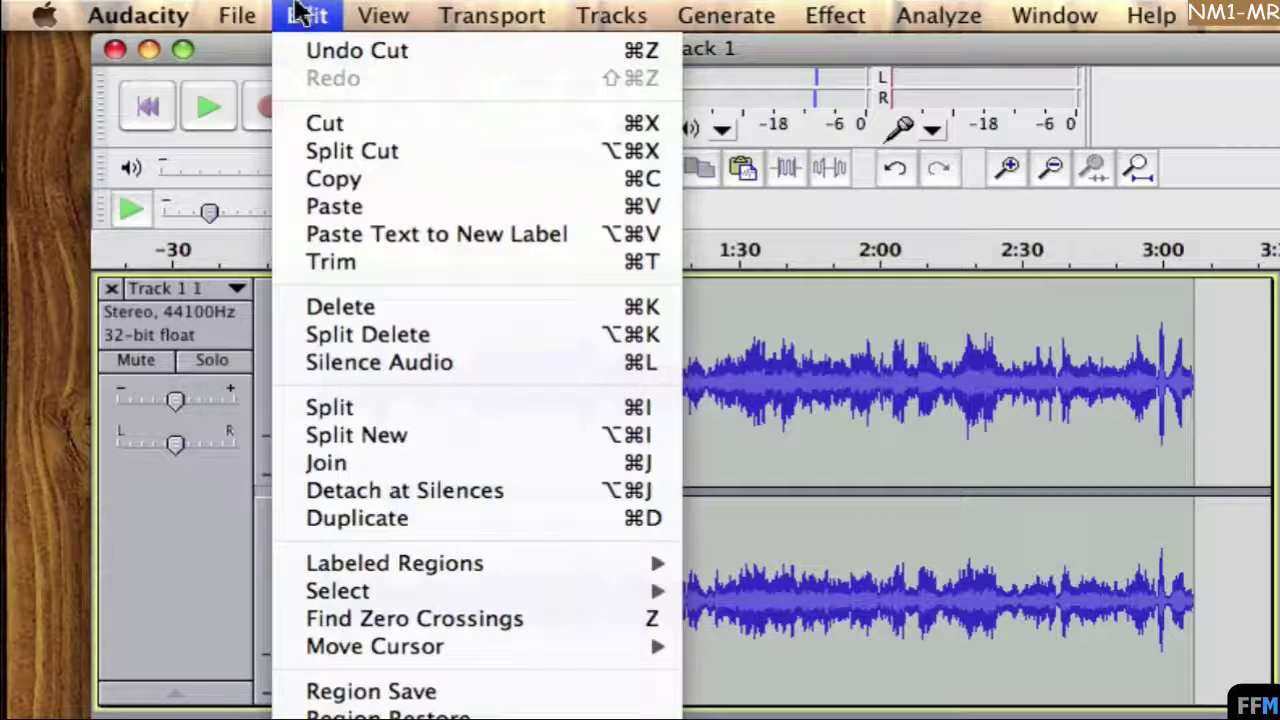
{"action": "left_click", "coordinate": [283, 207]}
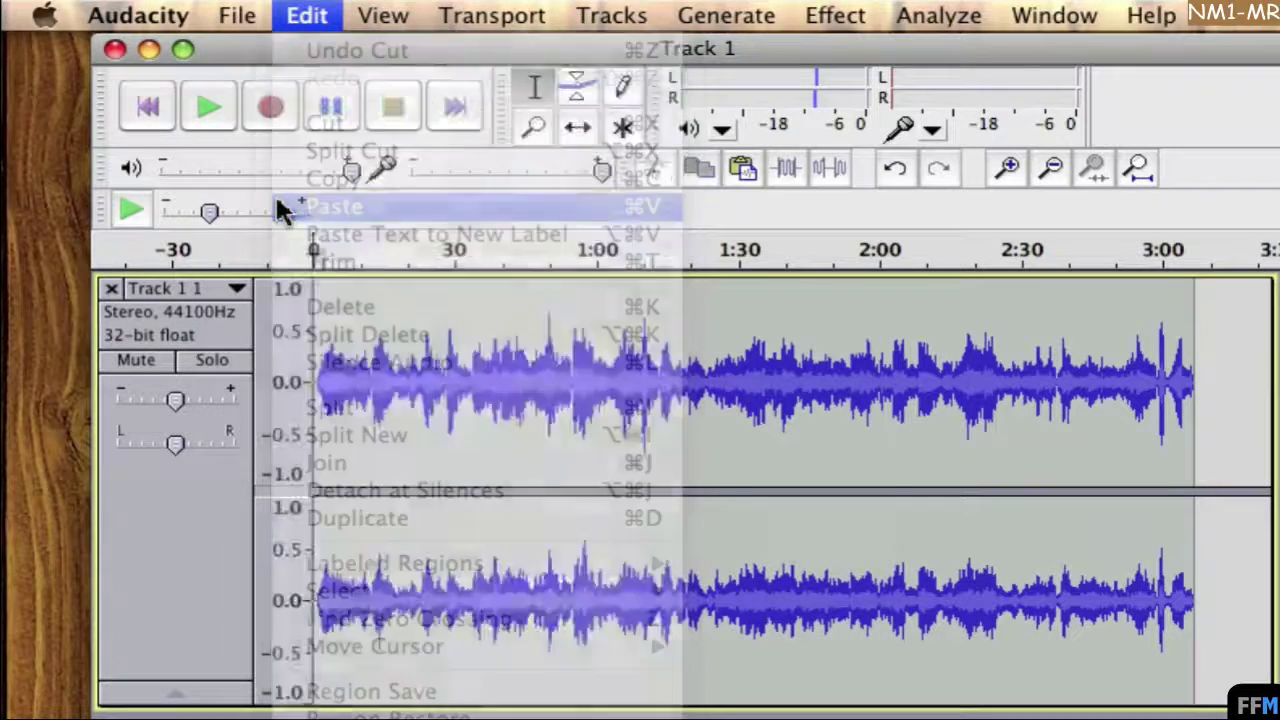
- Play the rearranged track from its beginning to check the pasted section, and stop playback
{"action": "left_click", "coordinate": [148, 110]}
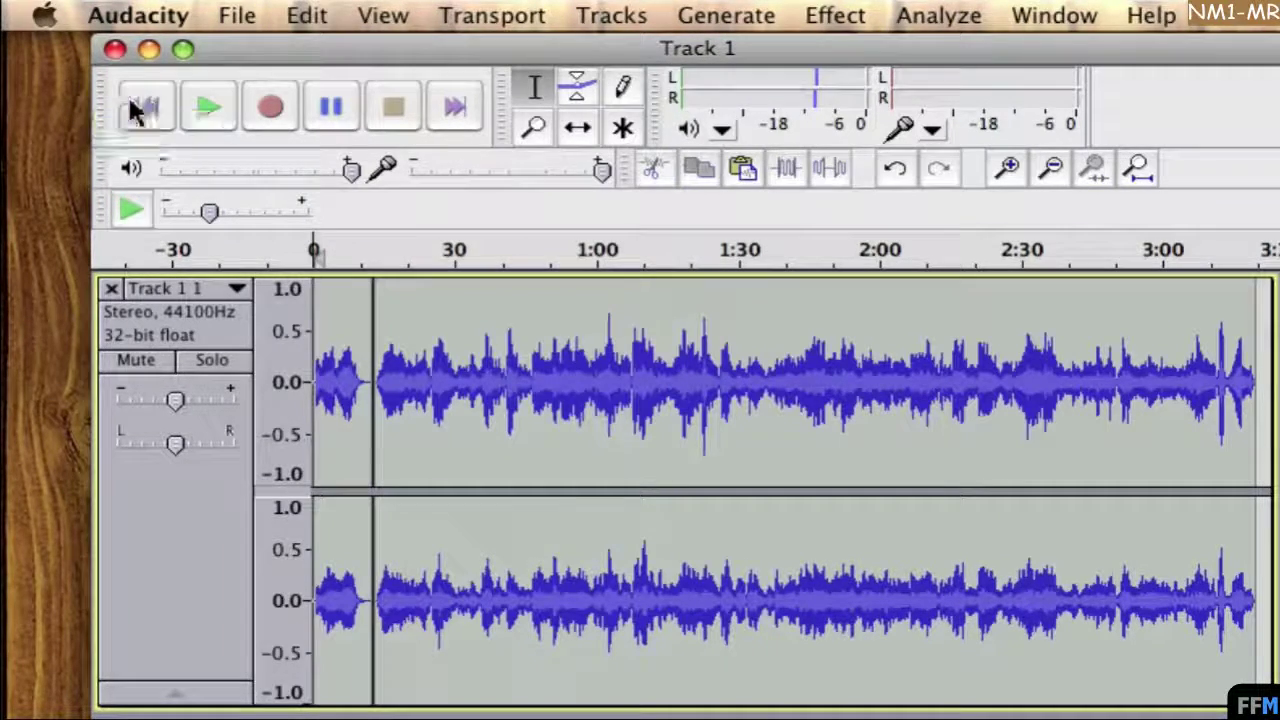
{"action": "left_click", "coordinate": [204, 107]}
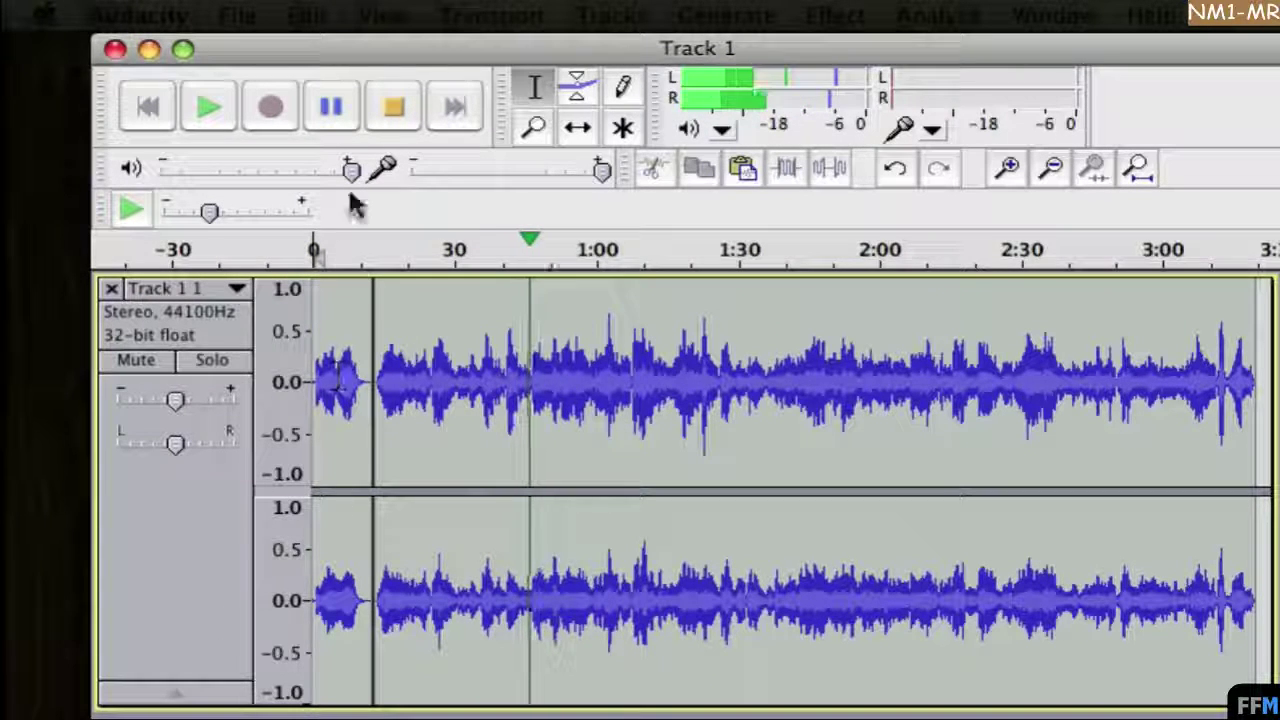
{"action": "left_click", "coordinate": [392, 118]}
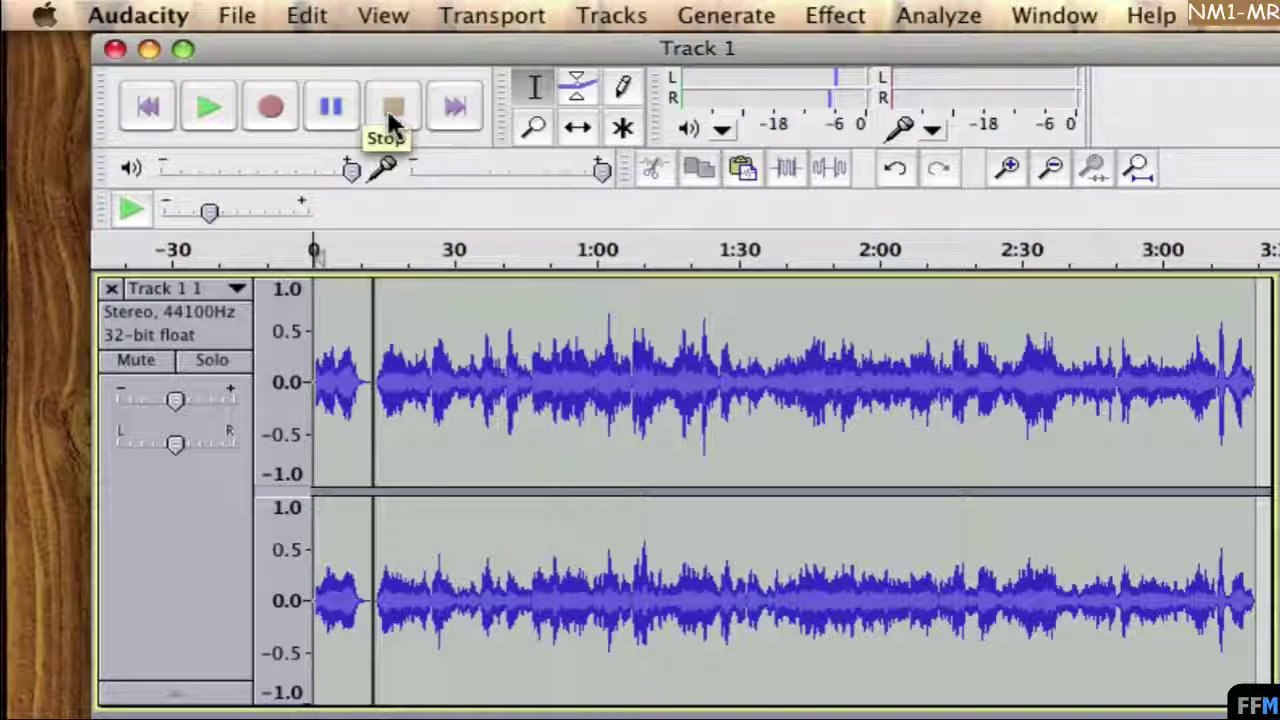
- Amplify the section from about 0:25 to 1:00, lowering the amplification slightly from the default, and play the track from about 0:17
{"action": "left_click", "coordinate": [436, 290]}
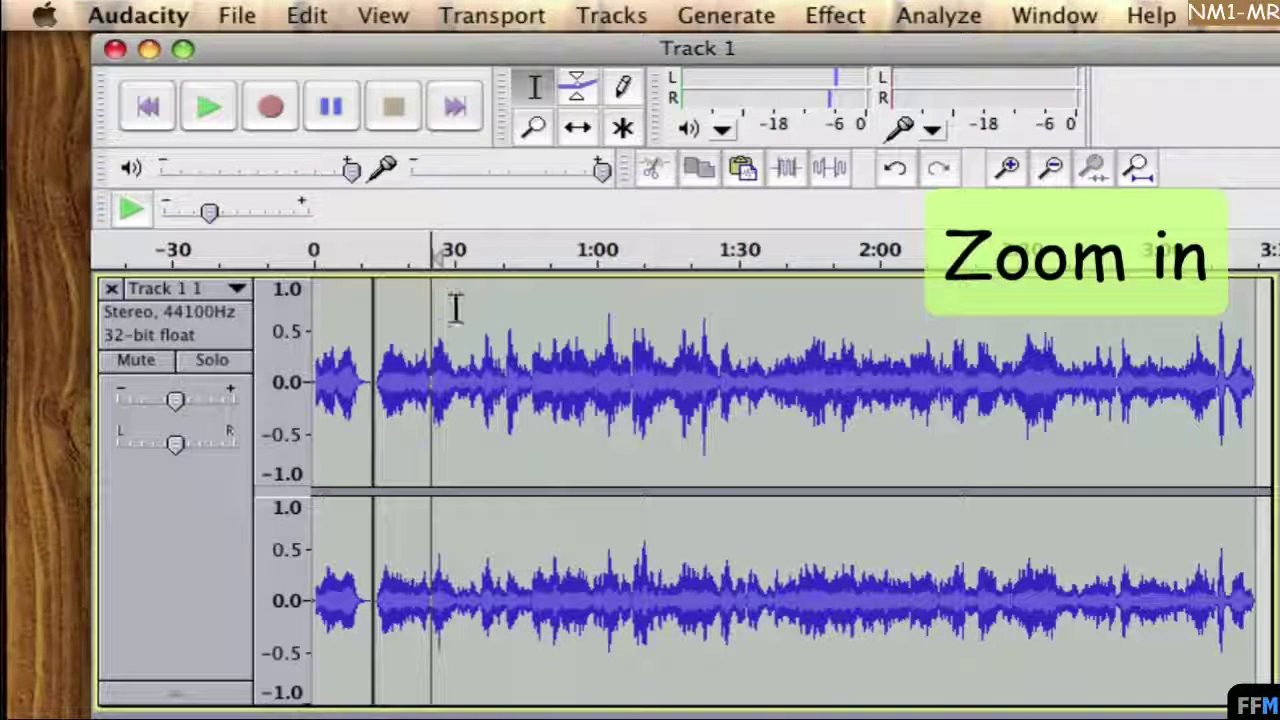
{"action": "left_click", "coordinate": [1009, 167]}
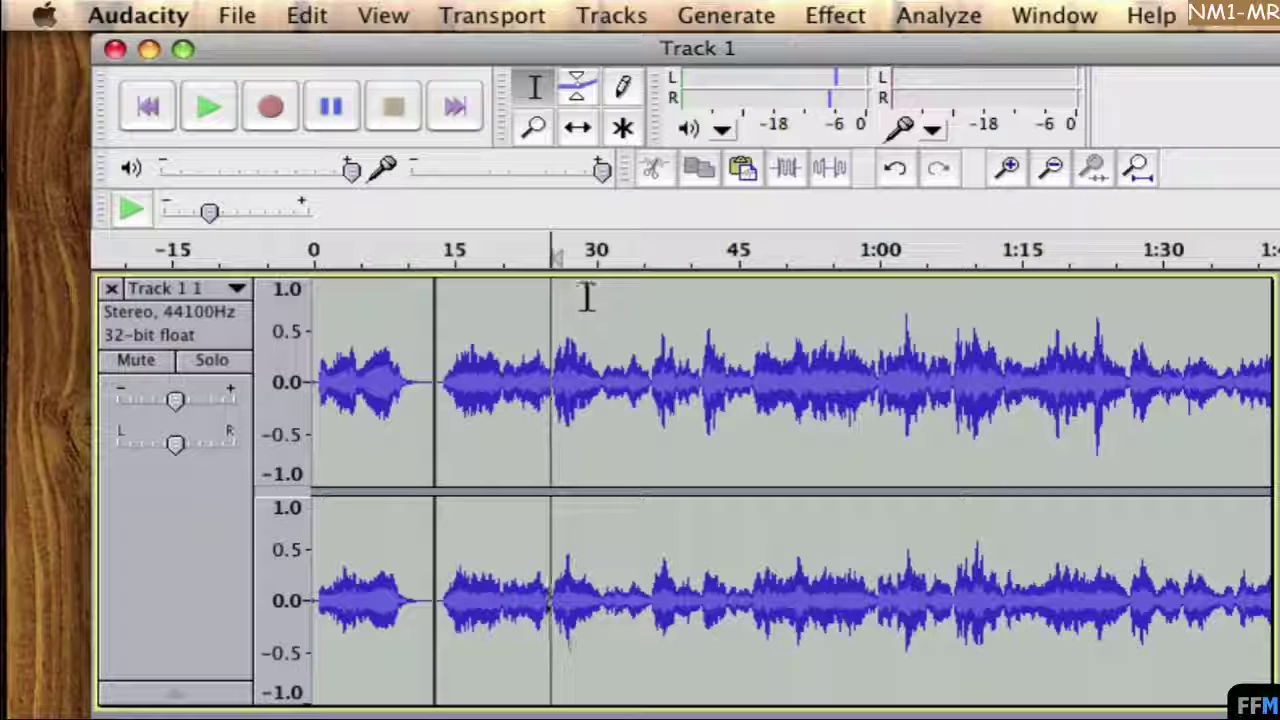
{"action": "left_click_drag", "start_coordinate": [552, 285], "coordinate": [877, 305]}
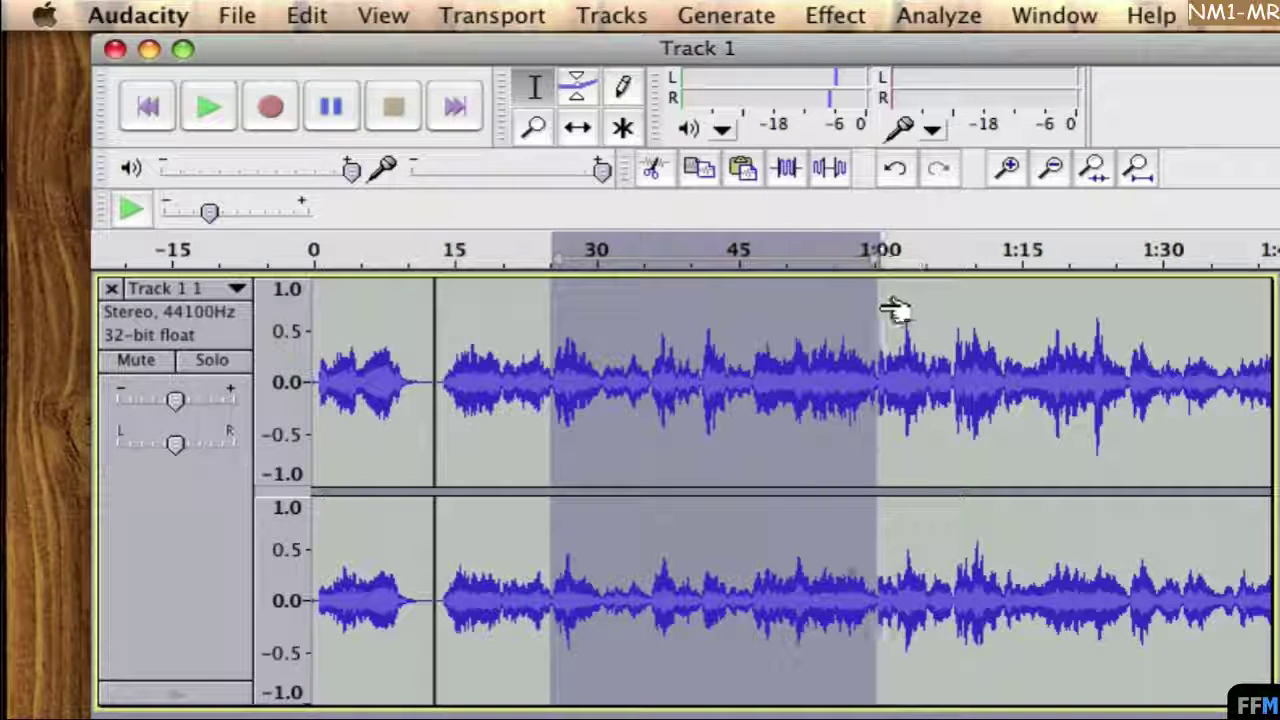
{"action": "left_click", "coordinate": [822, 20]}
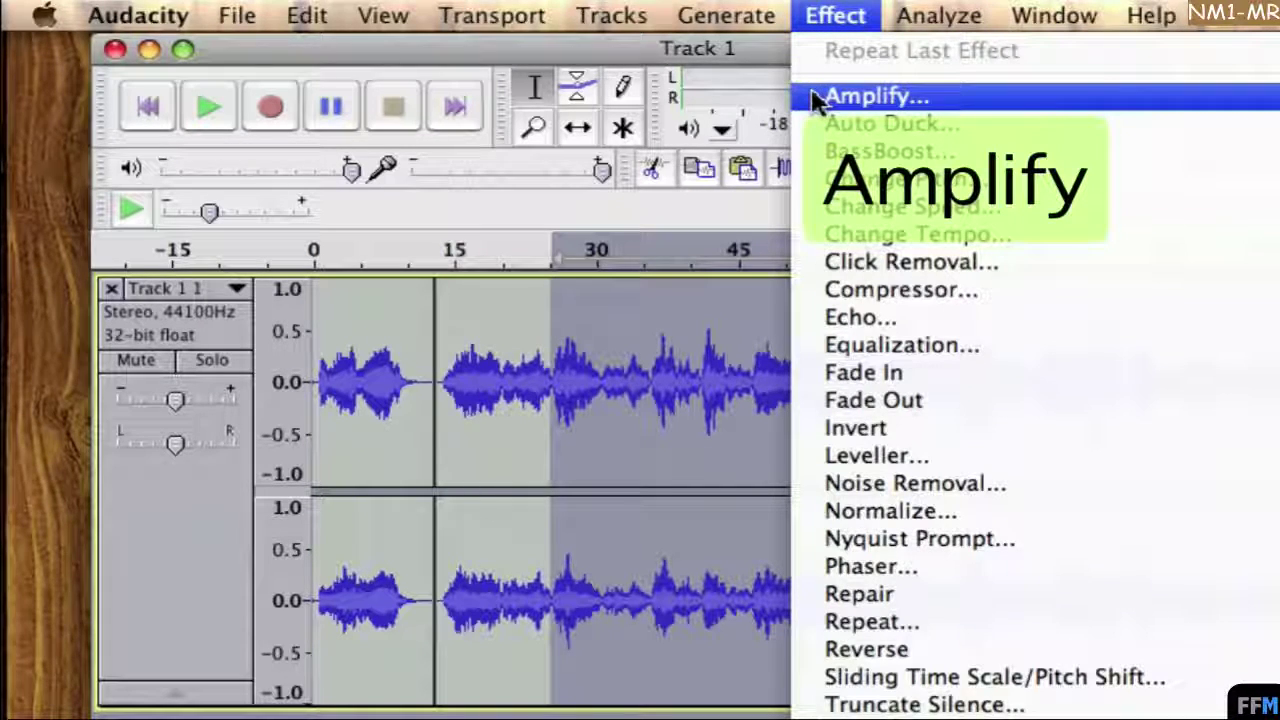
{"action": "left_click", "coordinate": [815, 97]}
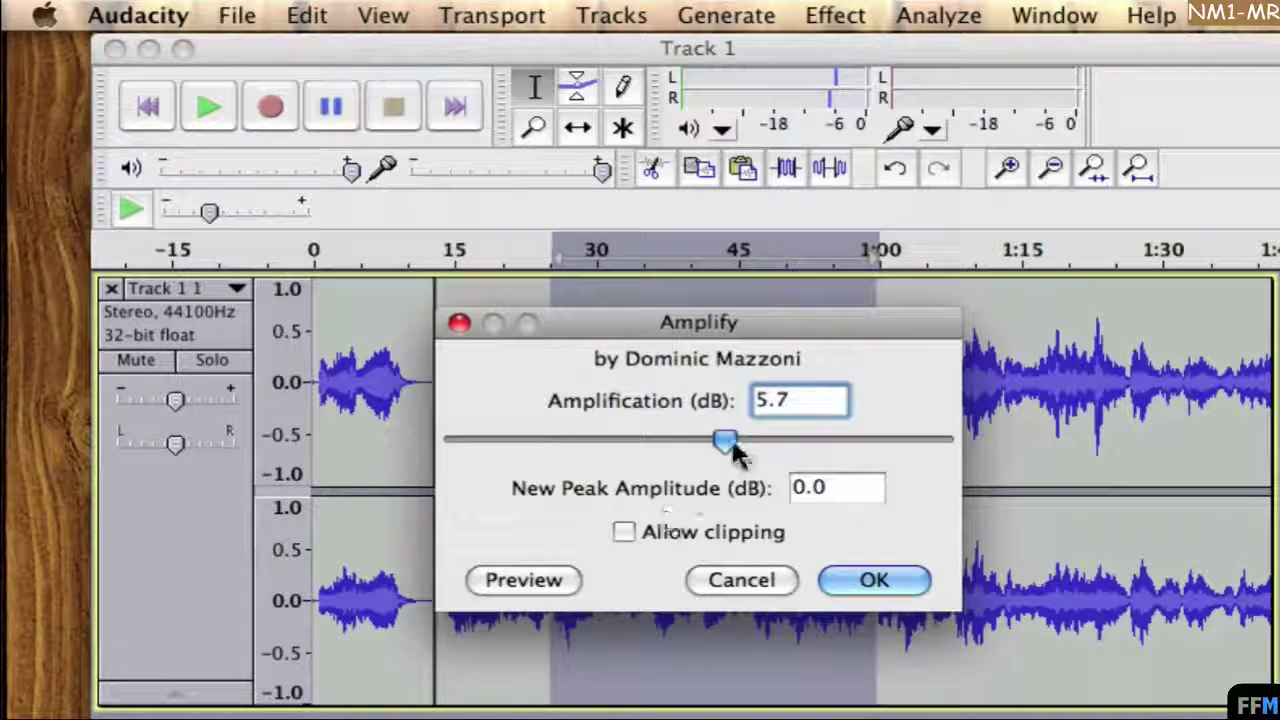
{"action": "left_click_drag", "start_coordinate": [735, 452], "coordinate": [721, 455]}
{"action": "left_click", "coordinate": [913, 588]}
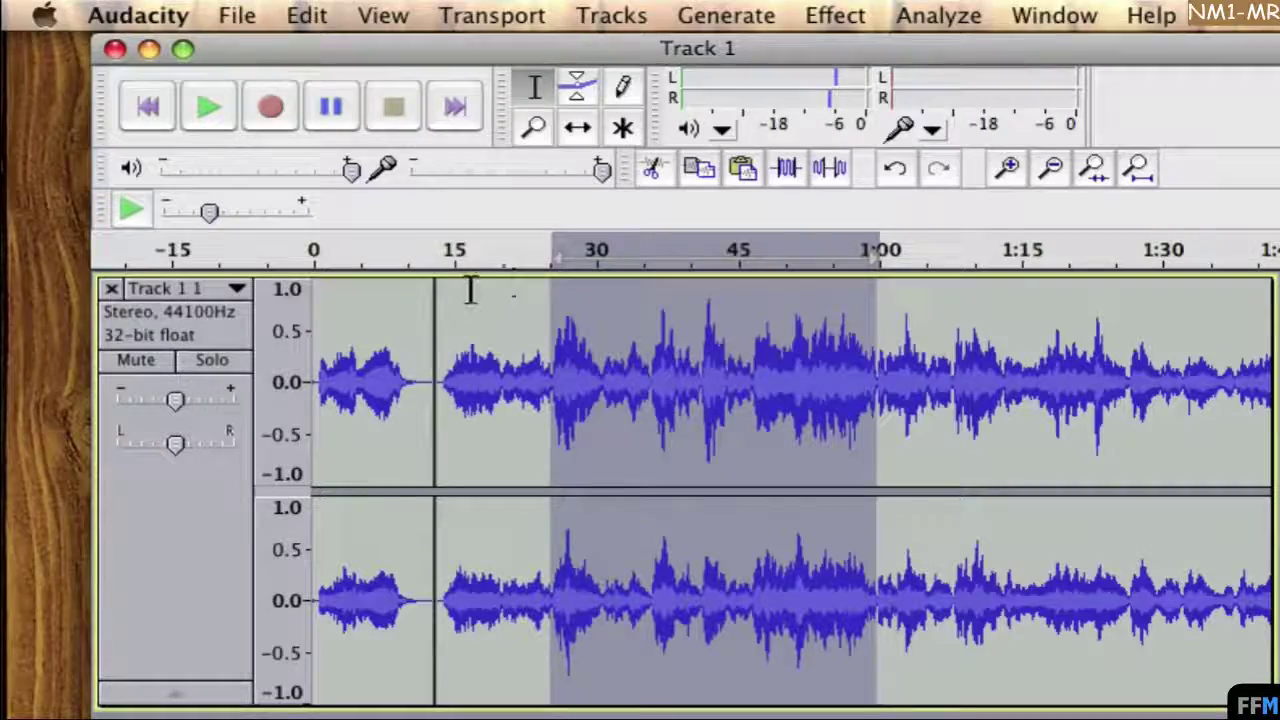
{"action": "left_click", "coordinate": [470, 286]}
{"action": "left_click", "coordinate": [207, 108]}
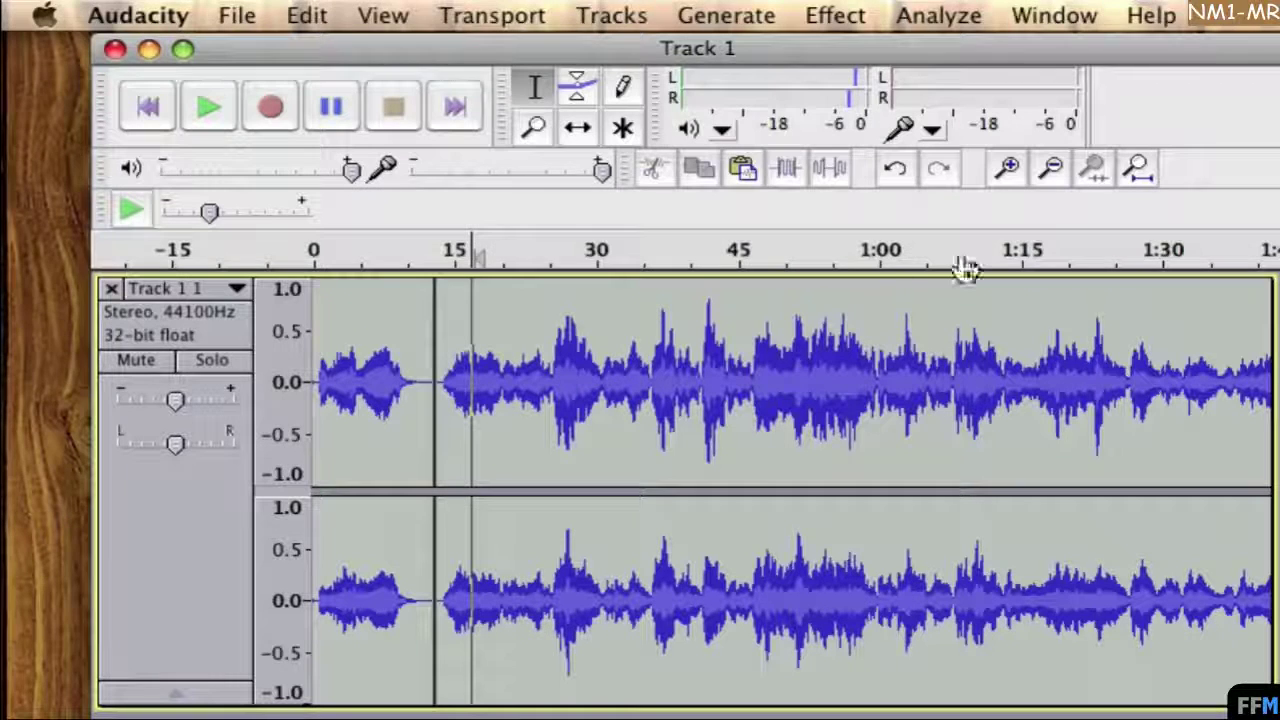
- Speed up the section from about 1:00 to 1:20 with Change Tempo, using a percent change of about 31
{"action": "left_click", "coordinate": [885, 285]}
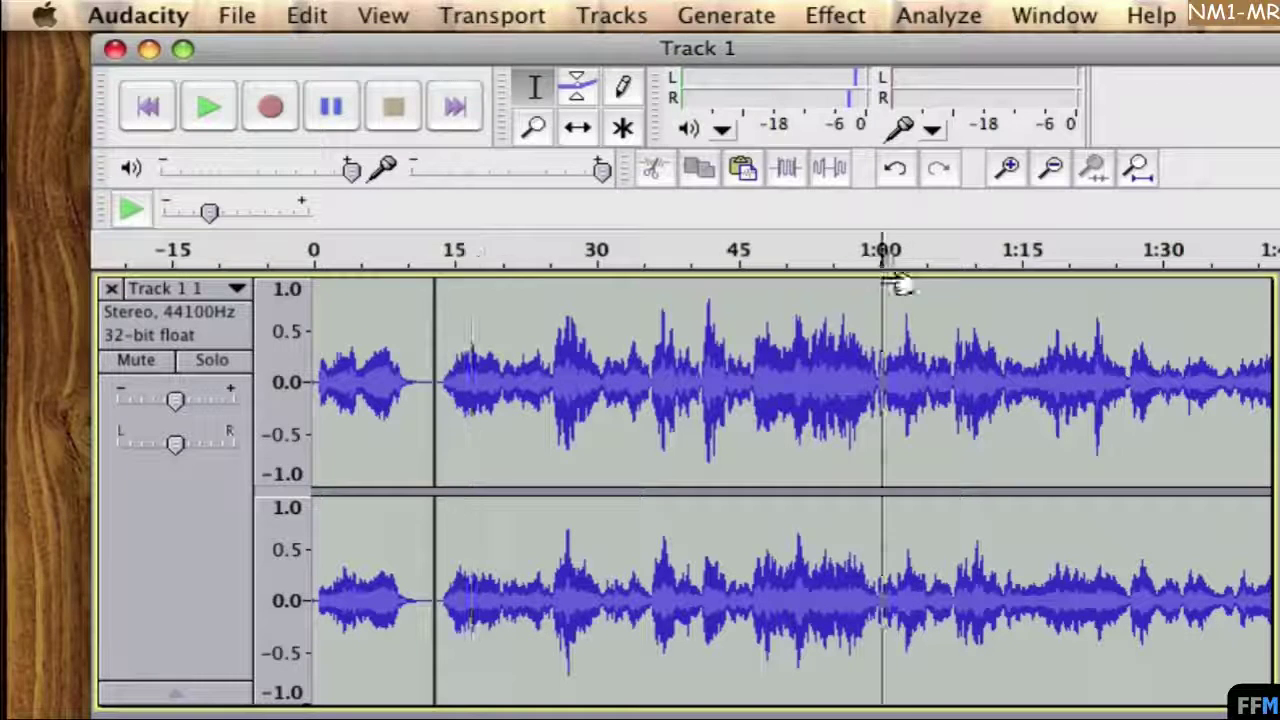
{"action": "left_click_drag", "start_coordinate": [885, 285], "coordinate": [1066, 300]}
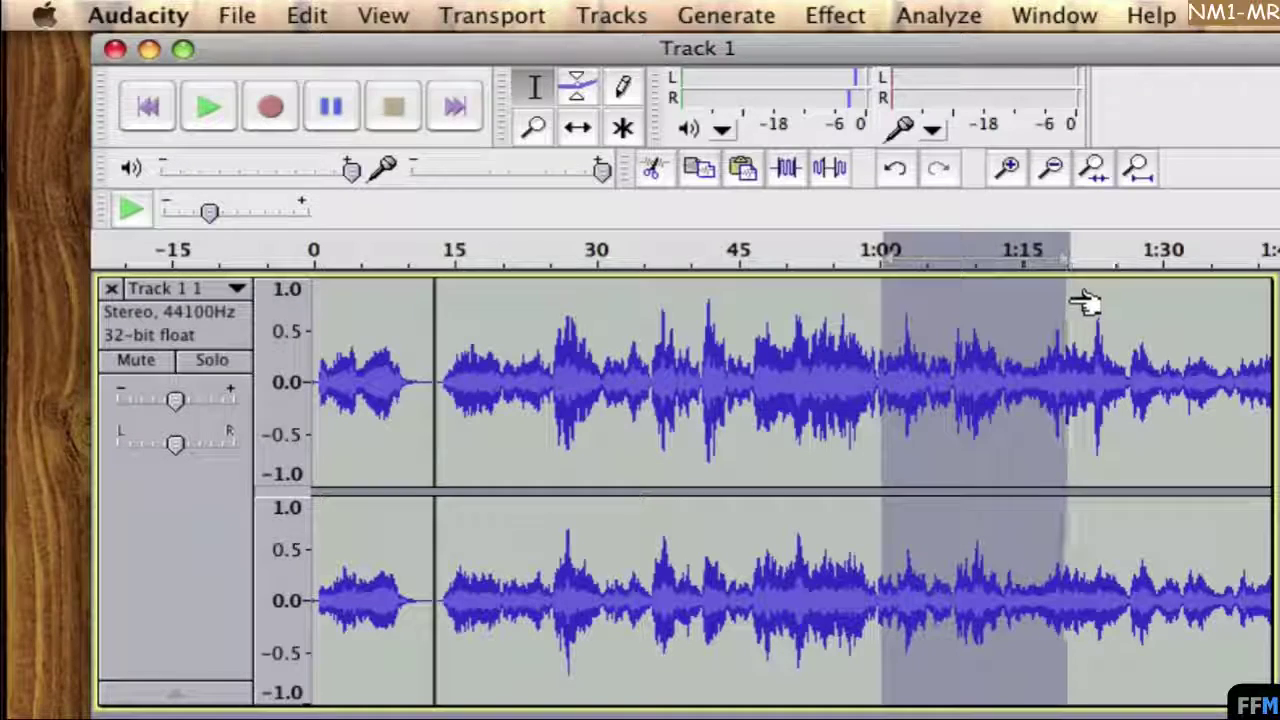
{"action": "left_click", "coordinate": [815, 14]}
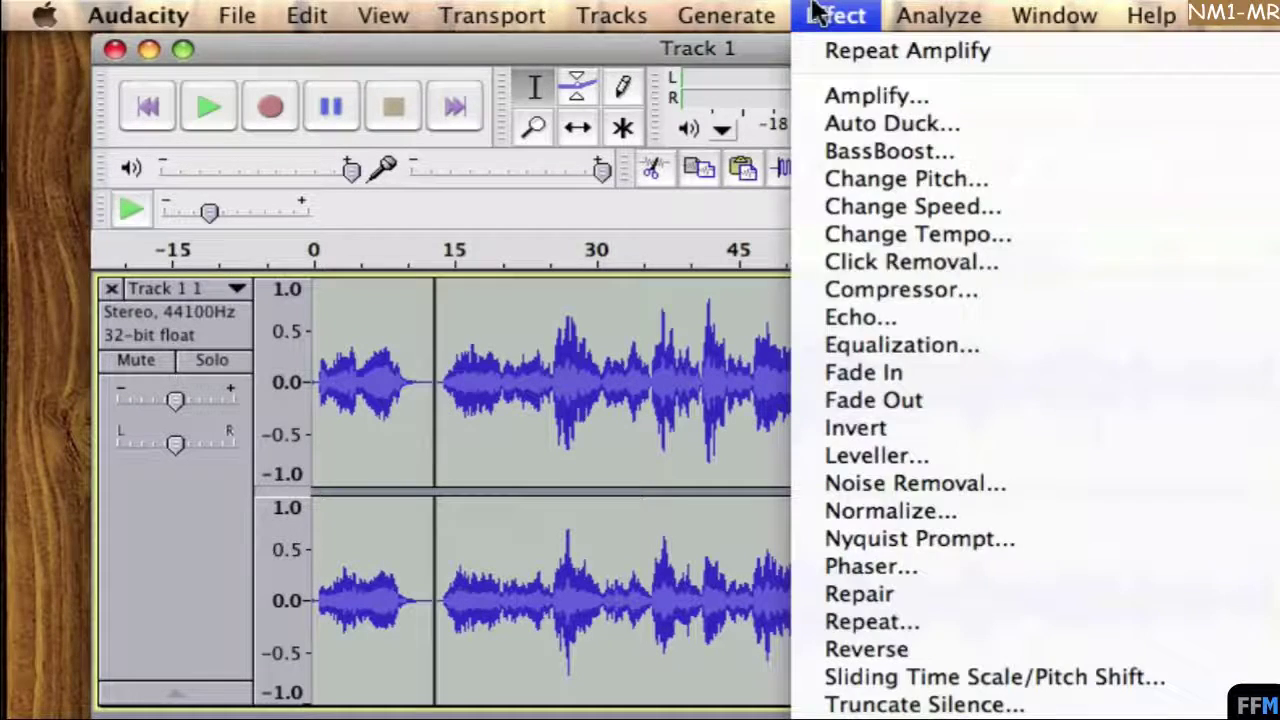
{"action": "left_click", "coordinate": [810, 240]}
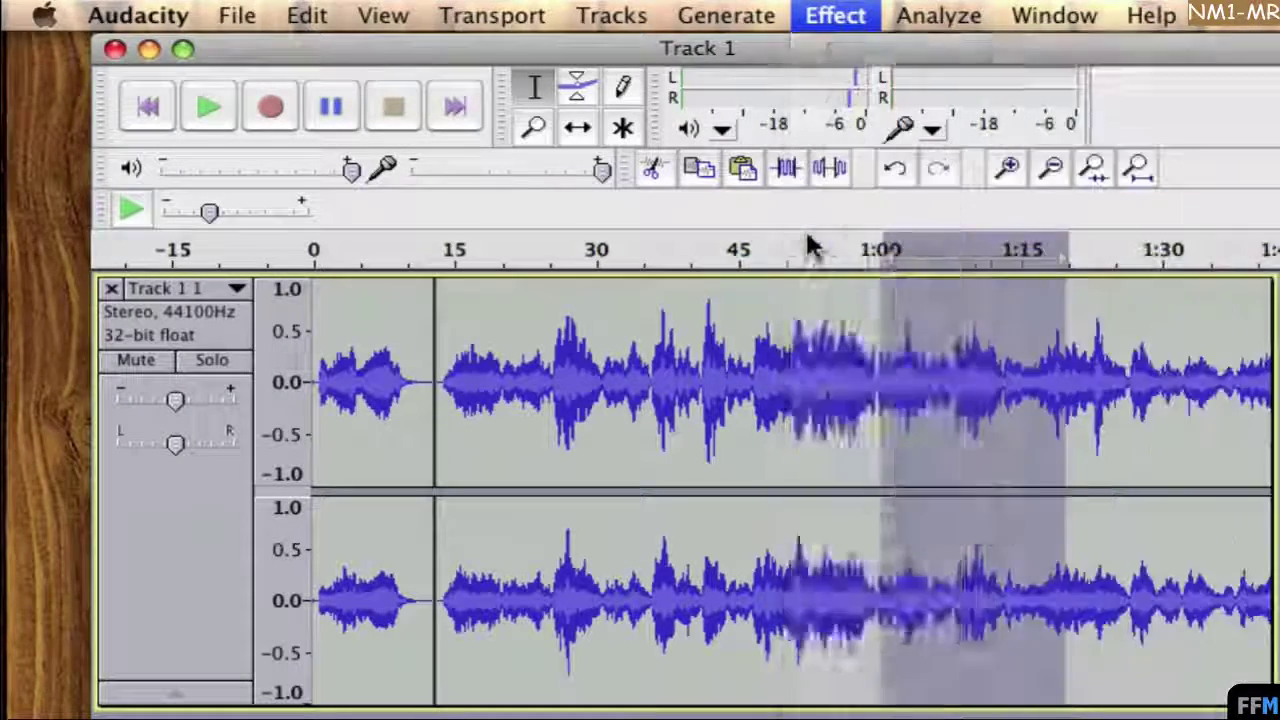
{"action": "left_click_drag", "start_coordinate": [697, 481], "coordinate": [737, 492]}
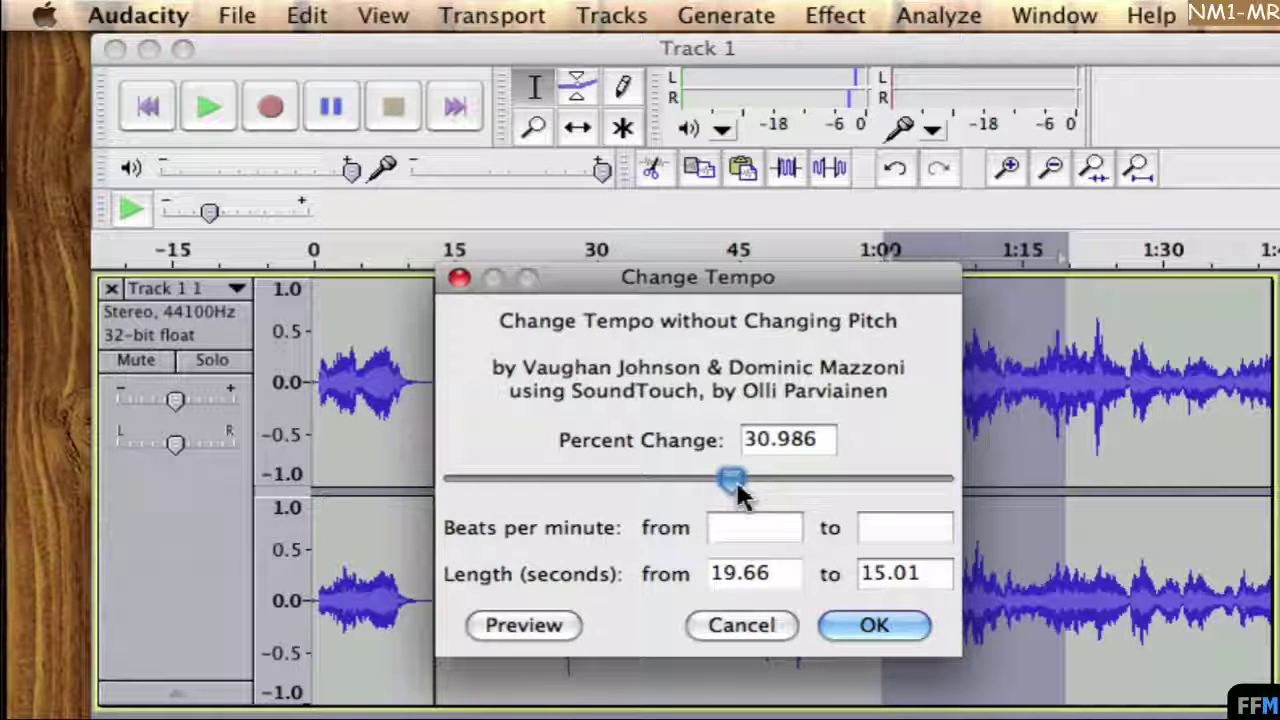
{"action": "left_click", "coordinate": [888, 626]}
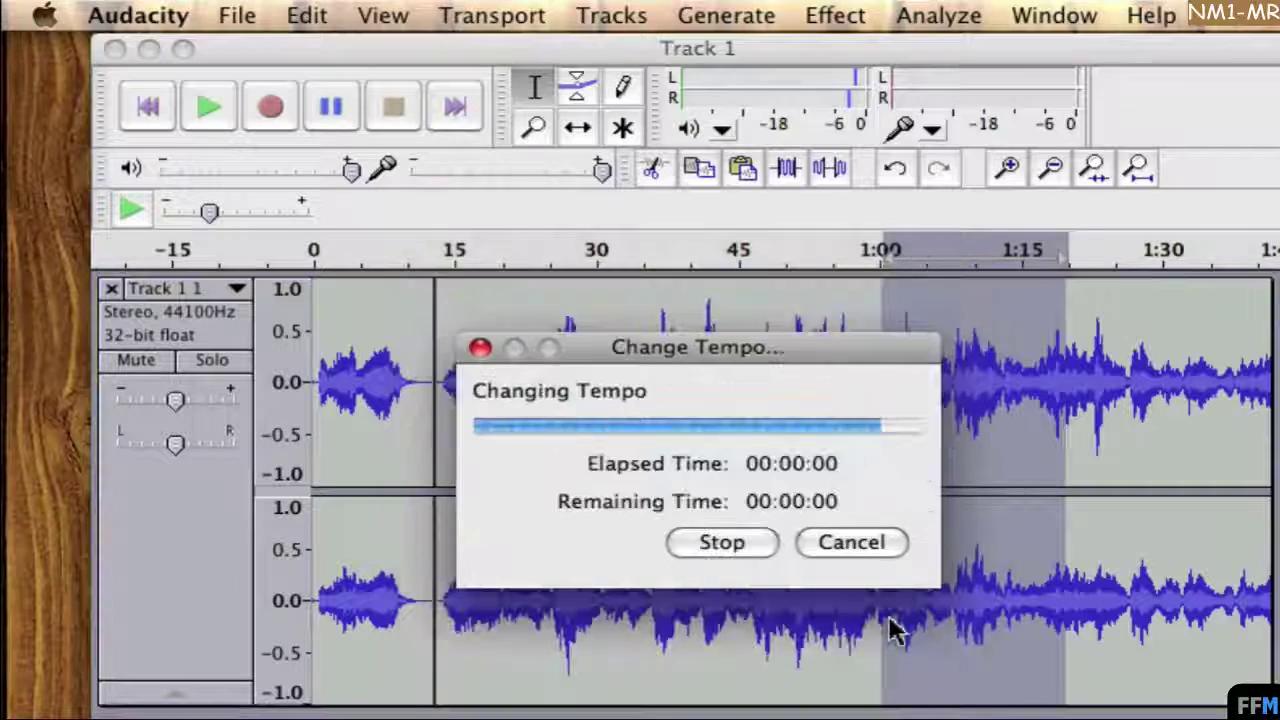
- Play the track from about 0:57 to check the tempo change, then stop and return to the track's start
{"action": "left_click", "coordinate": [846, 282]}
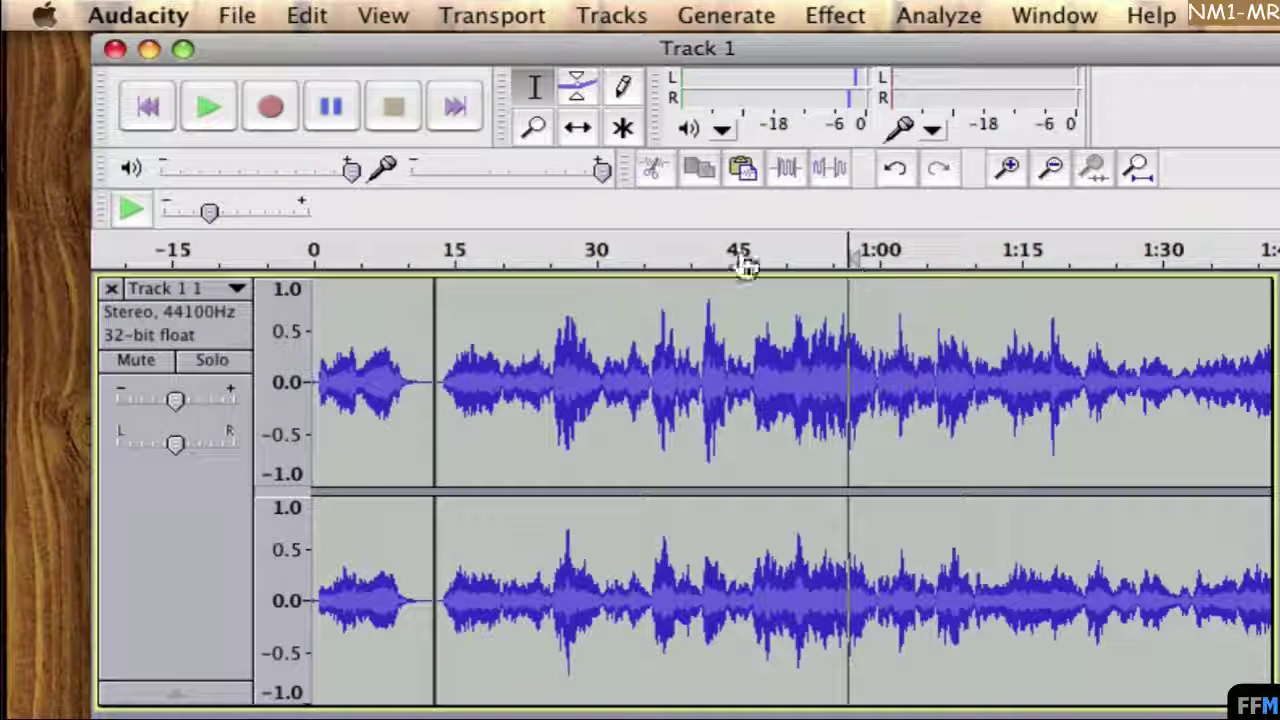
{"action": "left_click", "coordinate": [207, 112]}
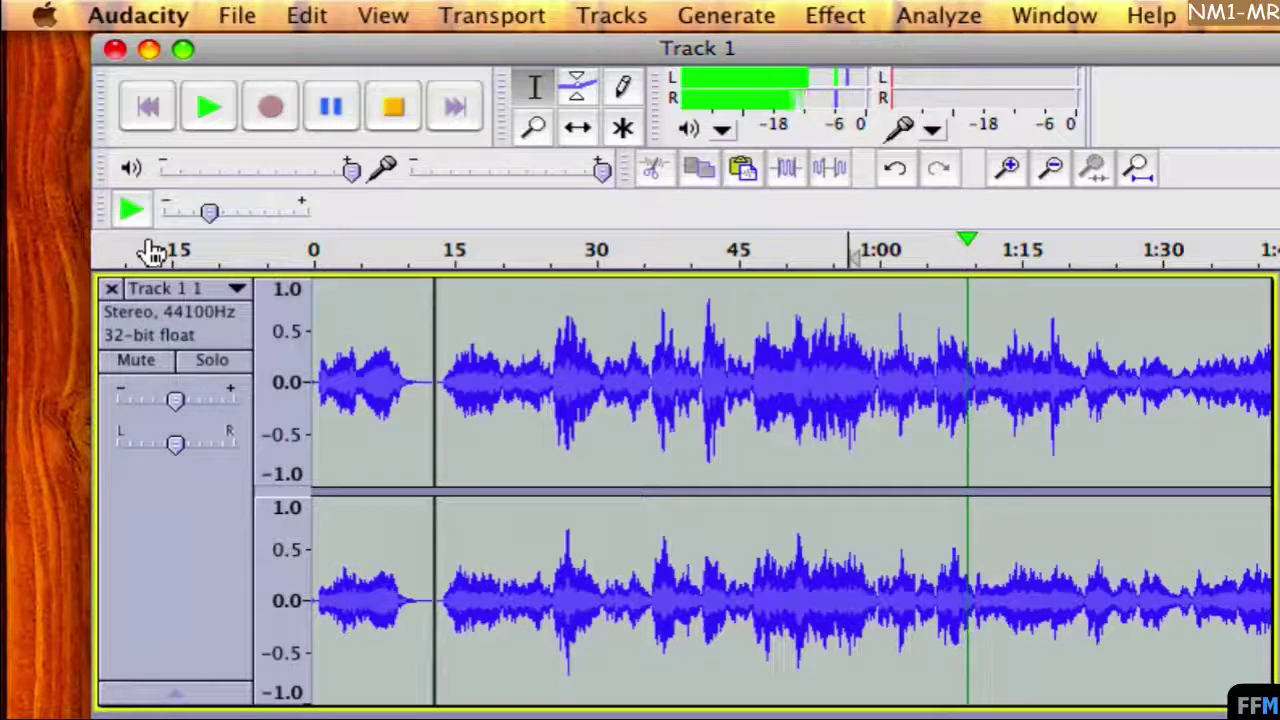
{"action": "left_click", "coordinate": [392, 112]}
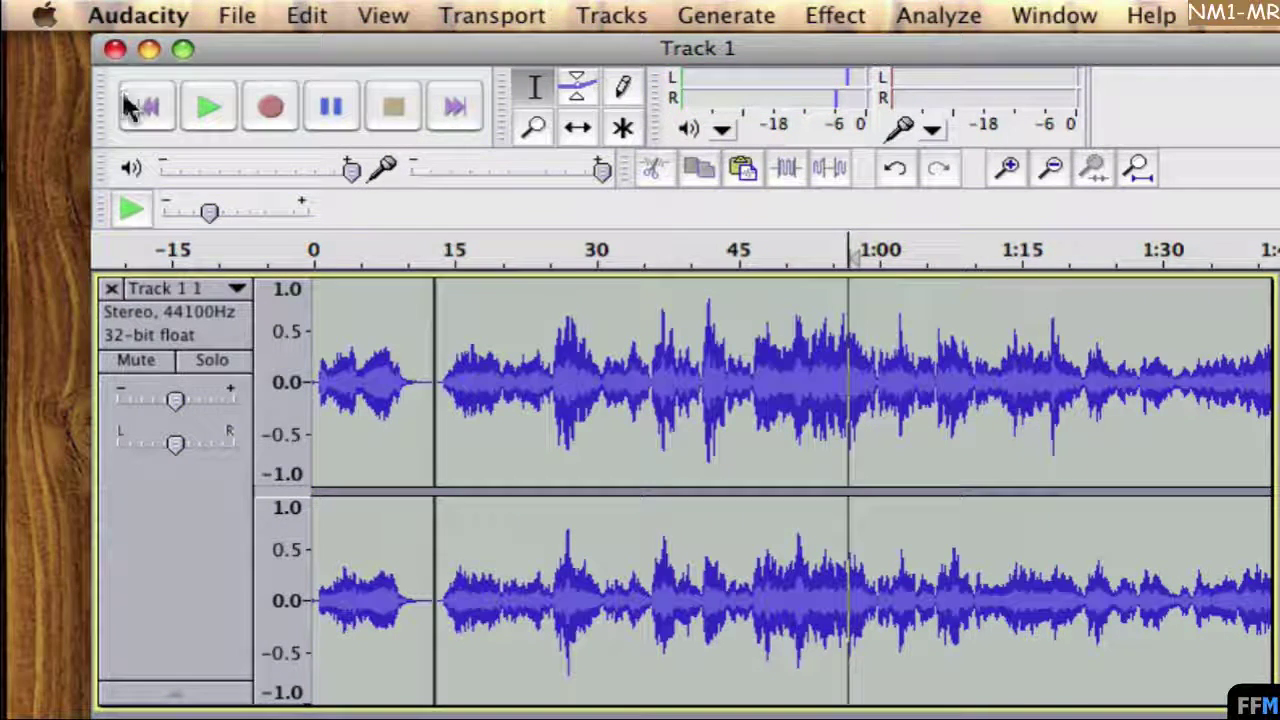
{"action": "left_click", "coordinate": [140, 112]}
- Set up an export of the project into the Sound folder under the name Track 1-2
{"action": "left_click", "coordinate": [237, 18]}
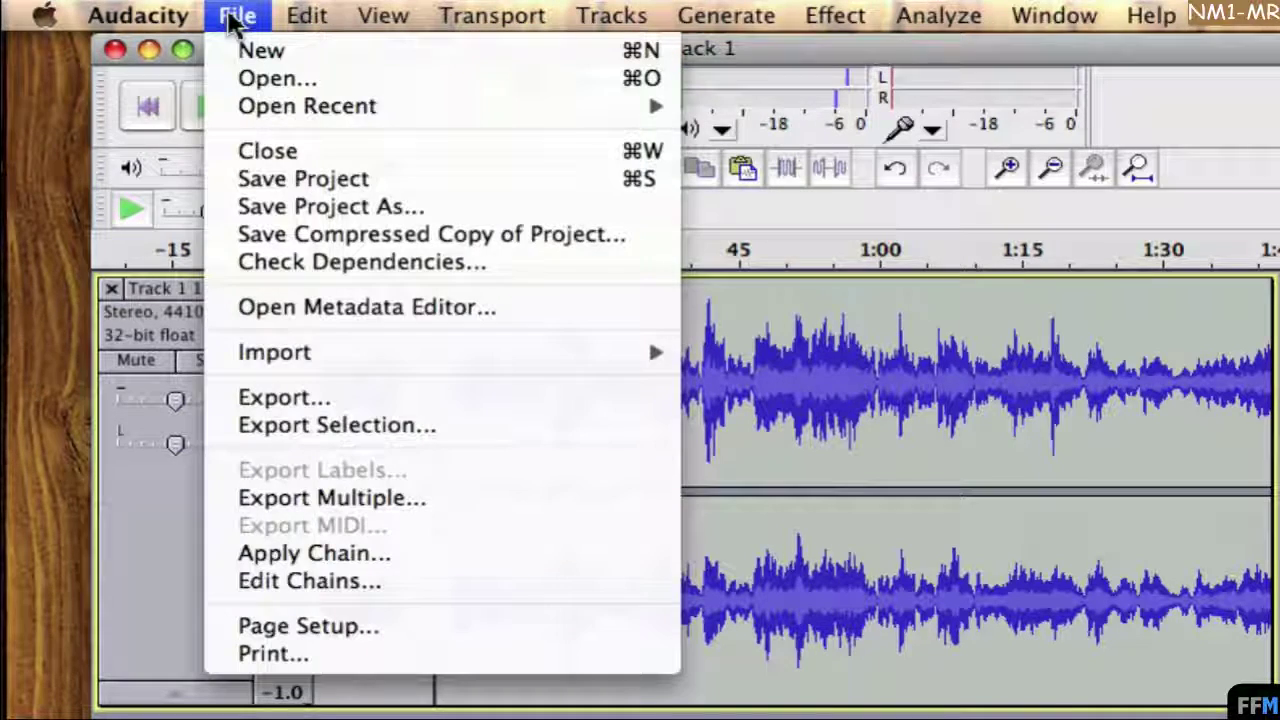
{"action": "left_click", "coordinate": [220, 400]}
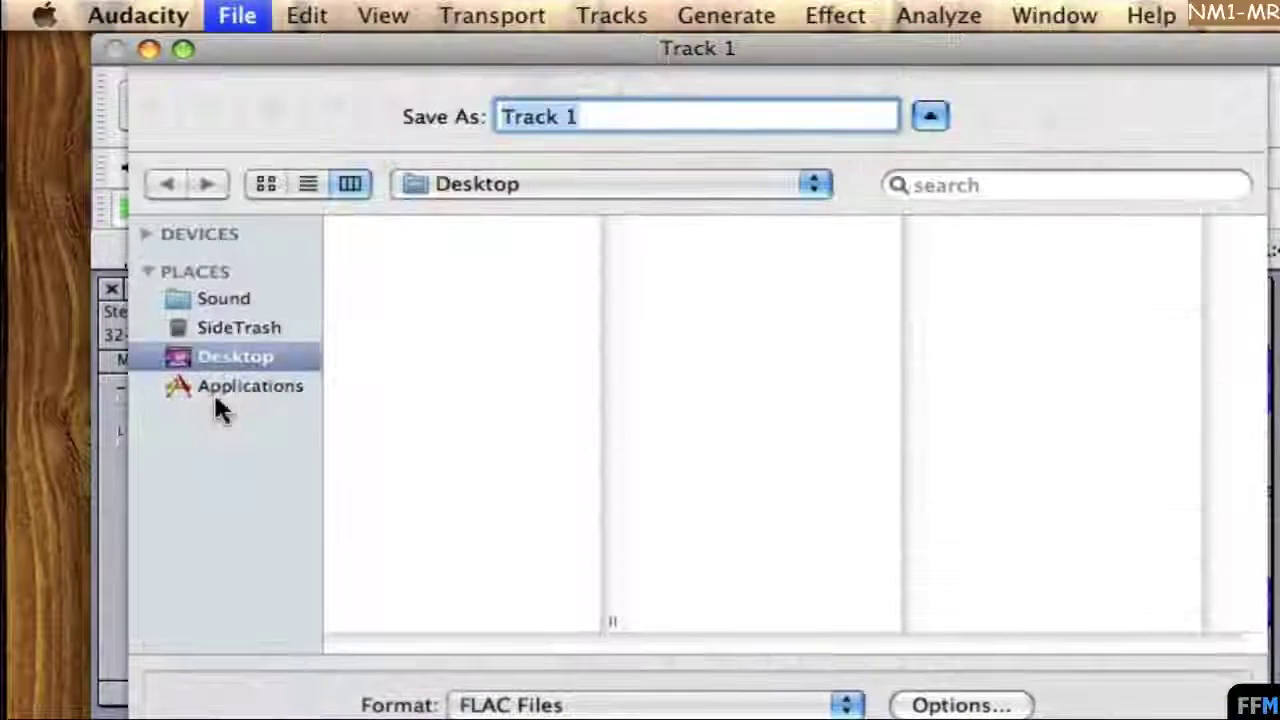
{"action": "left_click", "coordinate": [224, 298]}
{"action": "key", "text": "Right"}
{"action": "type", "text": "-"}
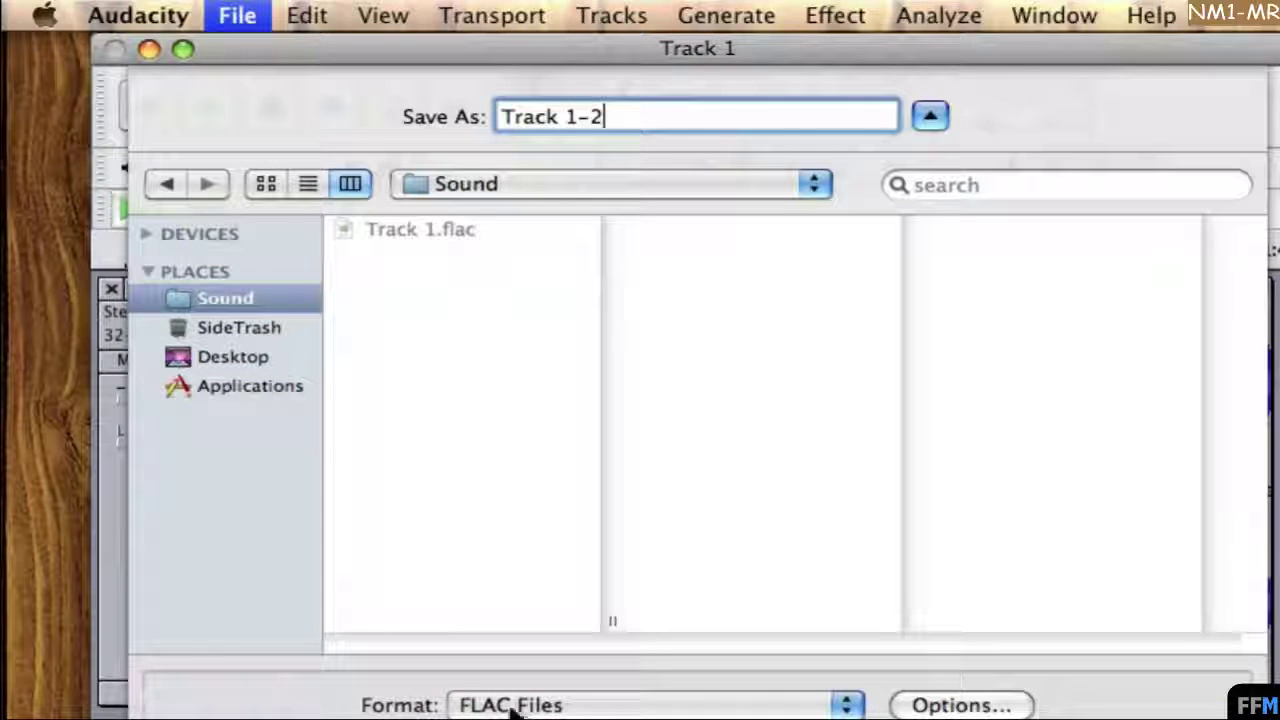
- Choose FLAC Files as the export format and save the file, accepting the existing metadata
{"action": "left_click", "coordinate": [846, 705]}
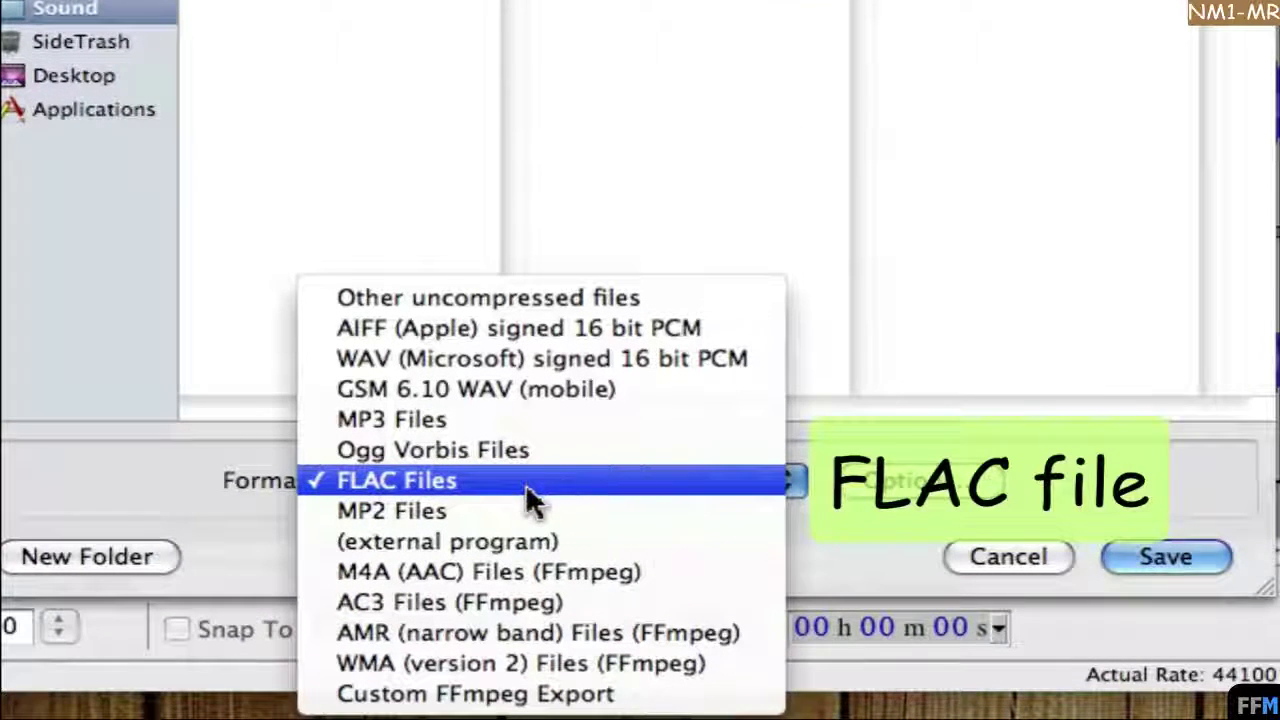
{"action": "left_click", "coordinate": [525, 483]}
{"action": "left_click", "coordinate": [1180, 557]}
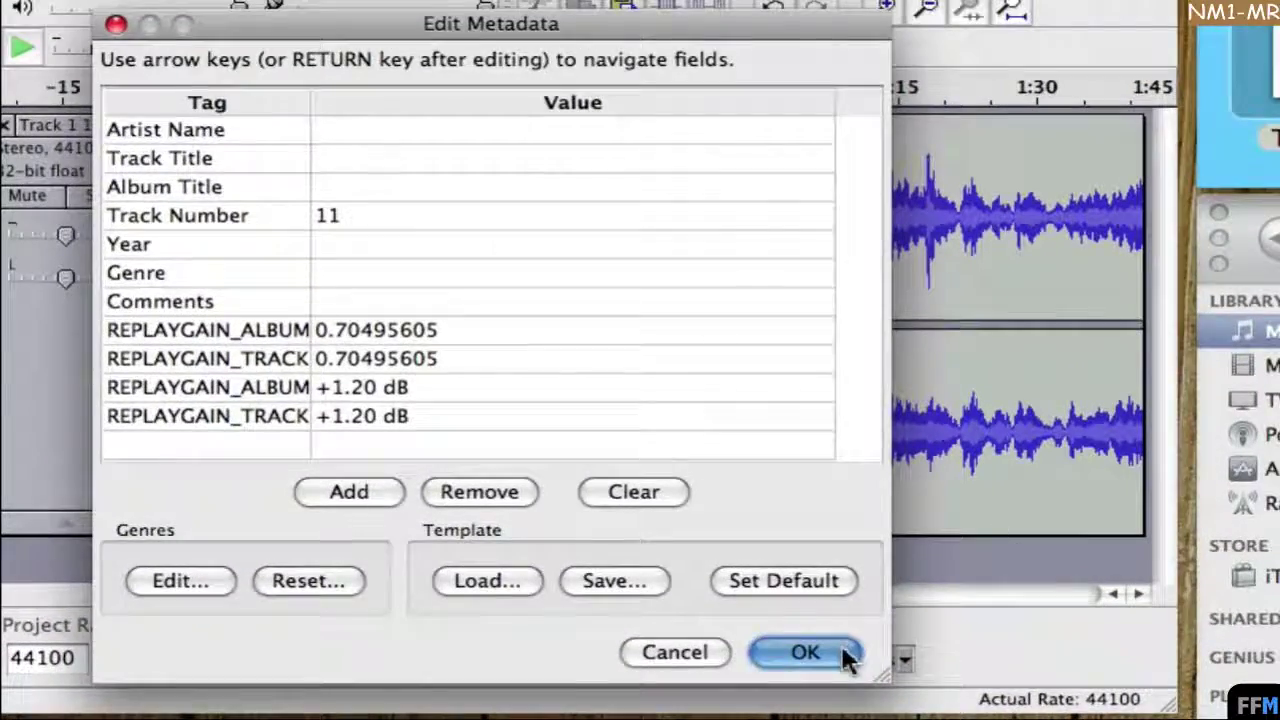
{"action": "left_click", "coordinate": [866, 624]}
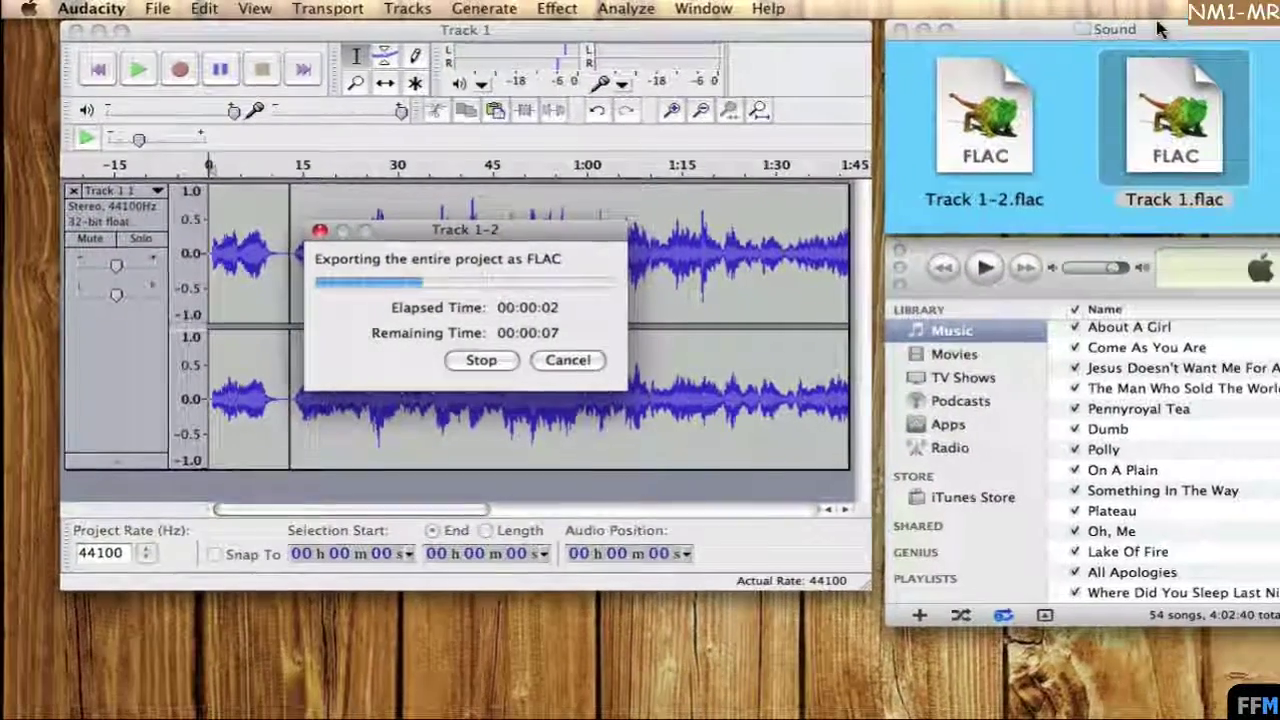
- Switch to the Sound folder in Finder and bring up the choice of applications for opening Track 1-2.flac
{"action": "left_click", "coordinate": [1240, 187]}
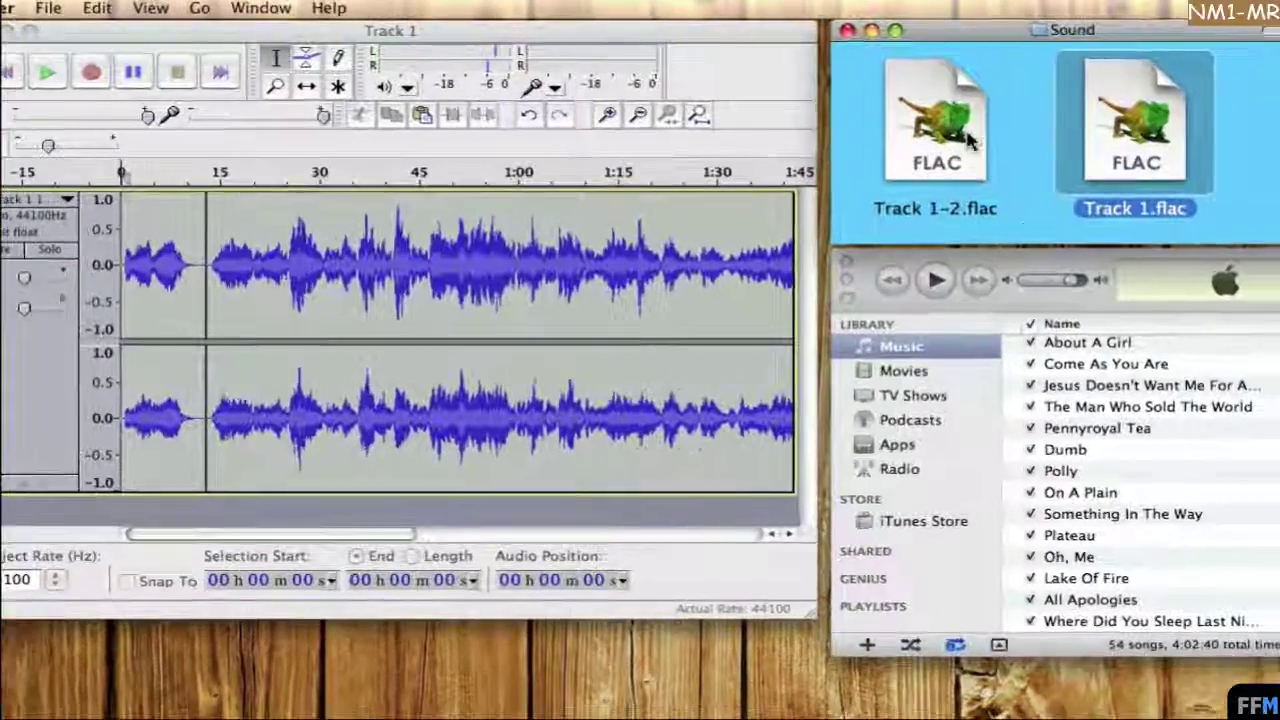
{"action": "left_click", "coordinate": [1050, 155]}
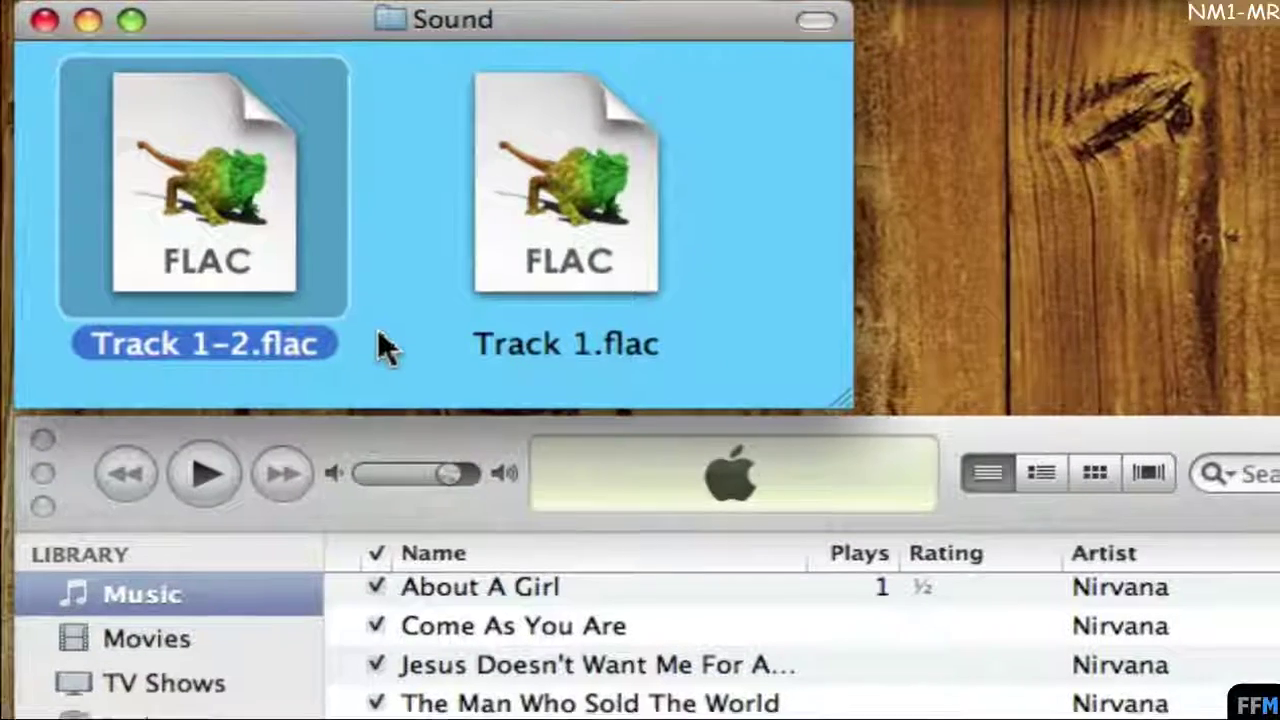
{"action": "right_click", "coordinate": [386, 77]}
{"action": "mouse_move", "coordinate": [496, 125]}
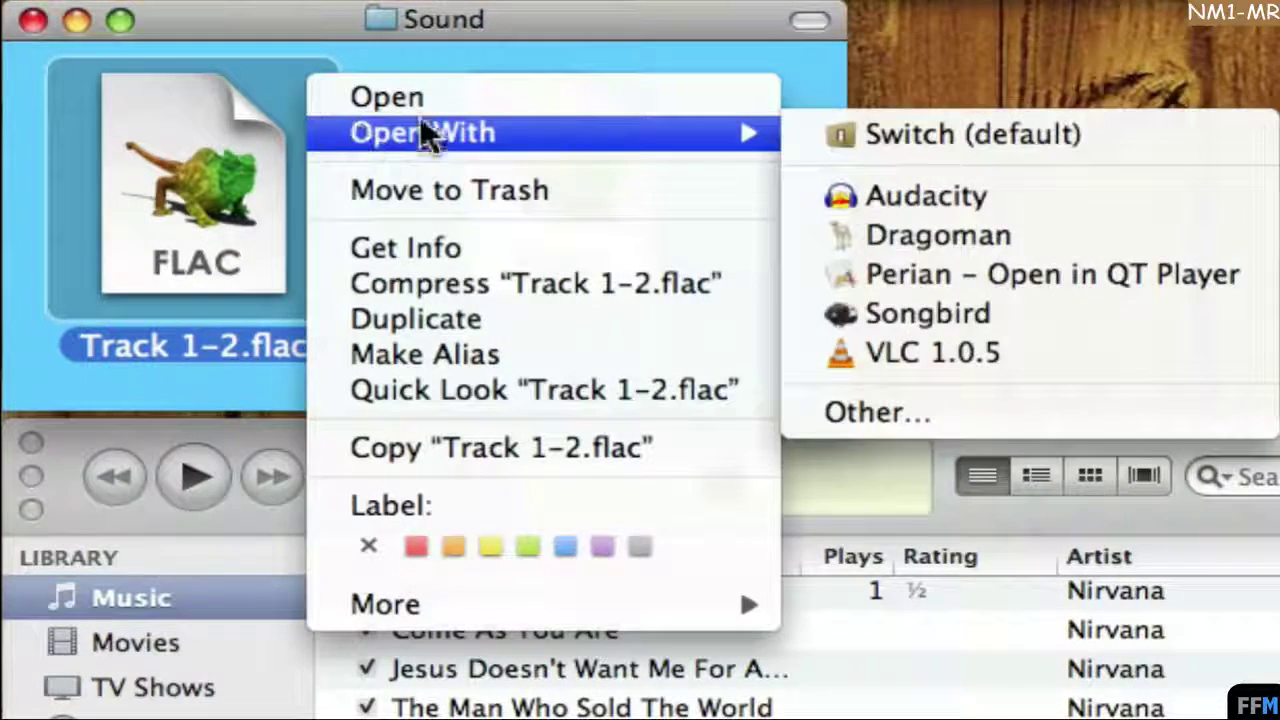